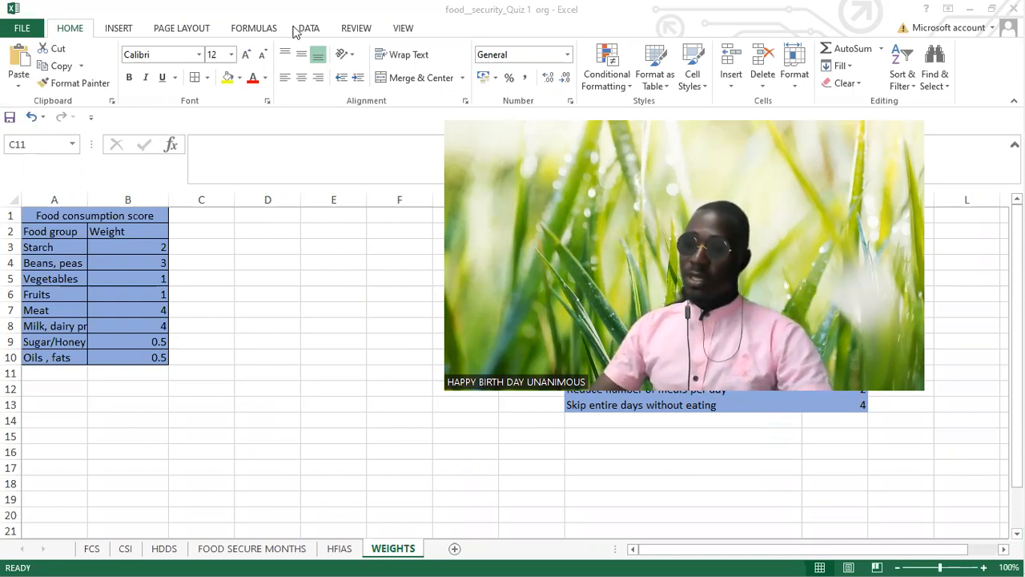
# Step: Open the FCS sheet and examine the household records across the food group columns from Starch to Oils, fats
pyautogui.click(94, 558)
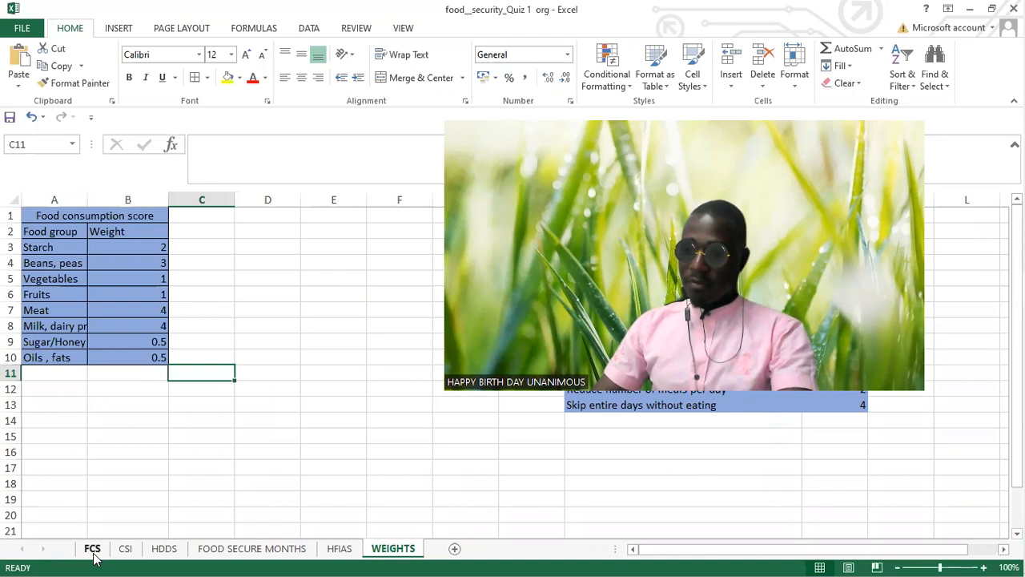
pyautogui.click(93, 551)
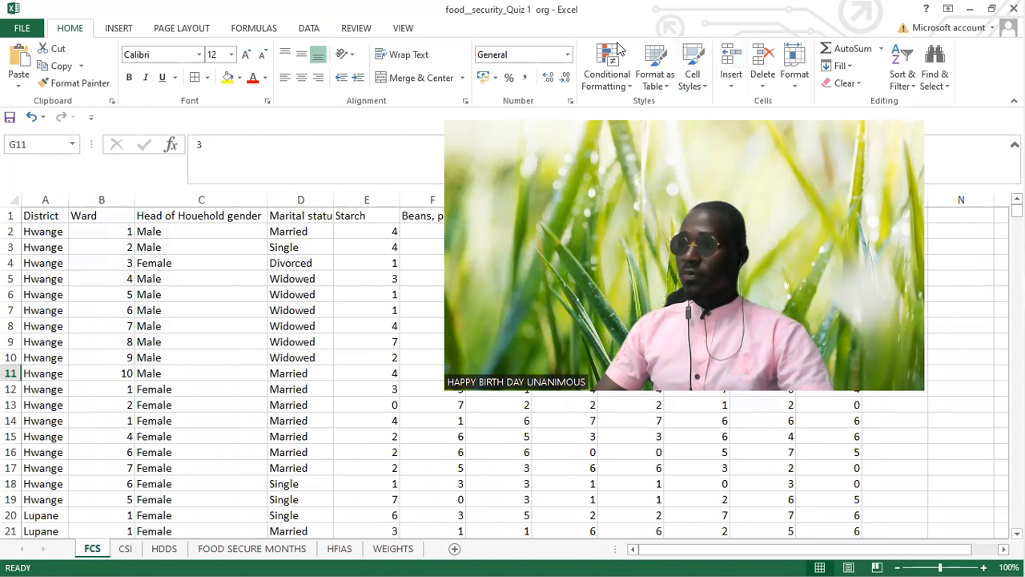
pyautogui.click(618, 48)
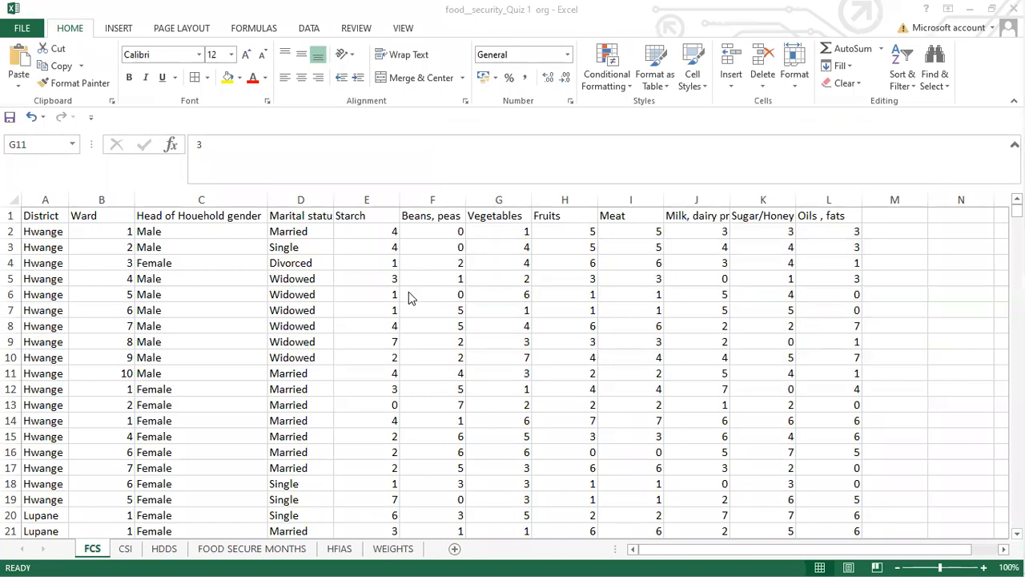
pyautogui.click(391, 231)
pyautogui.click(391, 230)
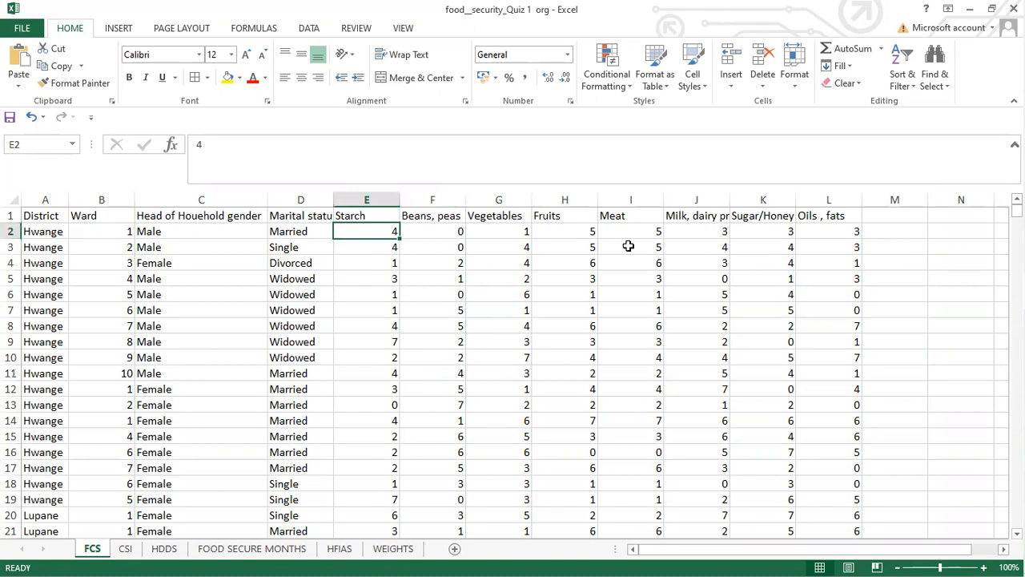
pyautogui.press('Right')
pyautogui.press('Right')
pyautogui.press('Right')
pyautogui.press('Right')
pyautogui.press('Right')
pyautogui.press('Right')
pyautogui.press('Right')
pyautogui.press('Down')
pyautogui.press('Down')
pyautogui.press('Down')
pyautogui.press('Down')
pyautogui.press('Down')
pyautogui.press('Down')
pyautogui.press('Down')
pyautogui.press('Down')
pyautogui.press('Down')
pyautogui.press('Down')
pyautogui.press('Down')
pyautogui.press('Down')
pyautogui.press('Down')
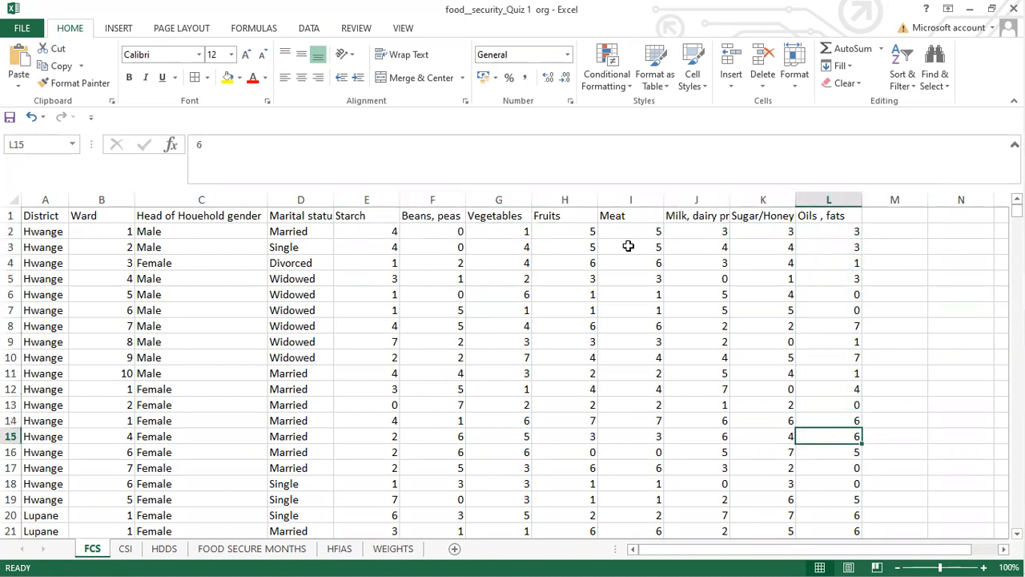
pyautogui.press('Left')
pyautogui.press('Left')
pyautogui.press('Left')
pyautogui.press('Left')
pyautogui.press('Left')
pyautogui.press('Up')
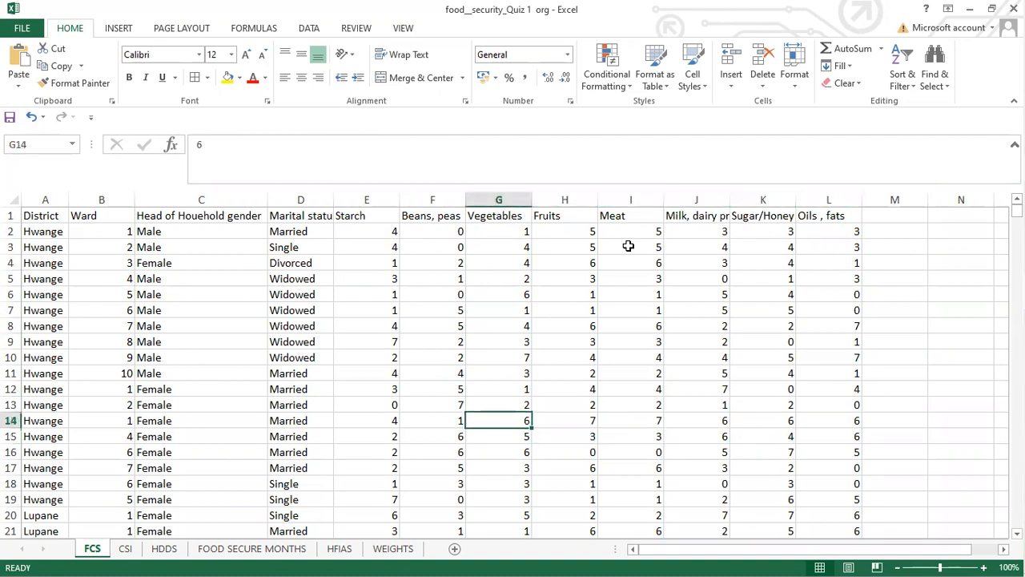
pyautogui.press('Up')
pyautogui.press('Up')
pyautogui.press('Left')
pyautogui.press('Left')
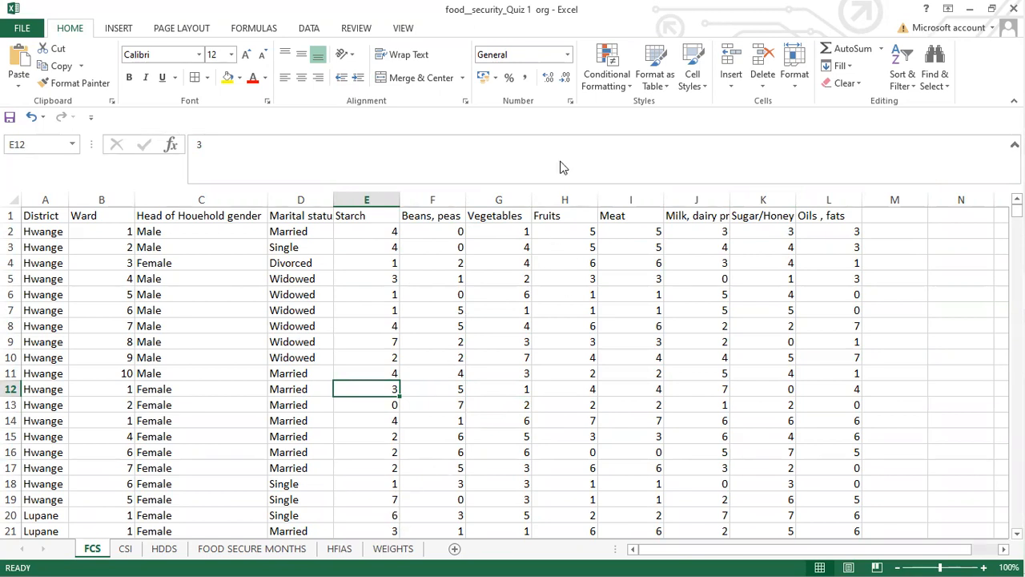
# Step: Examine the food consumption score weights for each food group on the WEIGHTS sheet, including Meat and Milk, dairy products
pyautogui.click(392, 548)
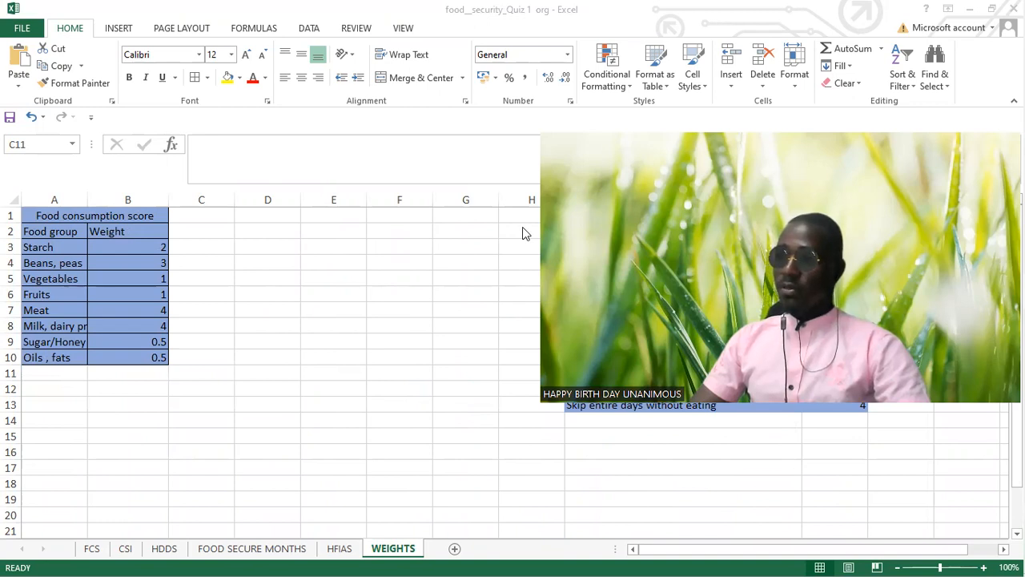
pyautogui.click(69, 247)
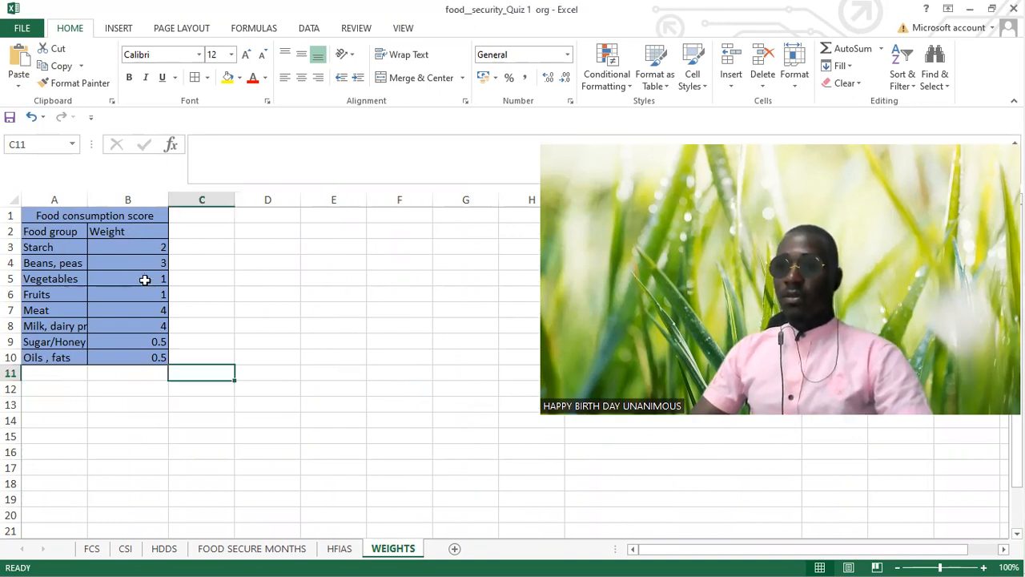
pyautogui.click(160, 306)
pyautogui.click(155, 323)
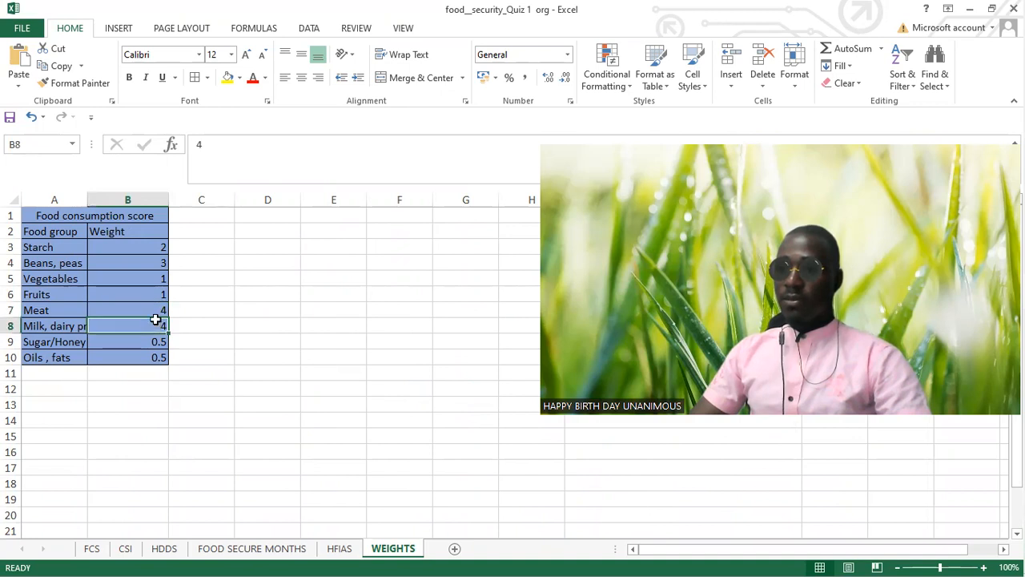
pyautogui.click(159, 310)
pyautogui.click(155, 323)
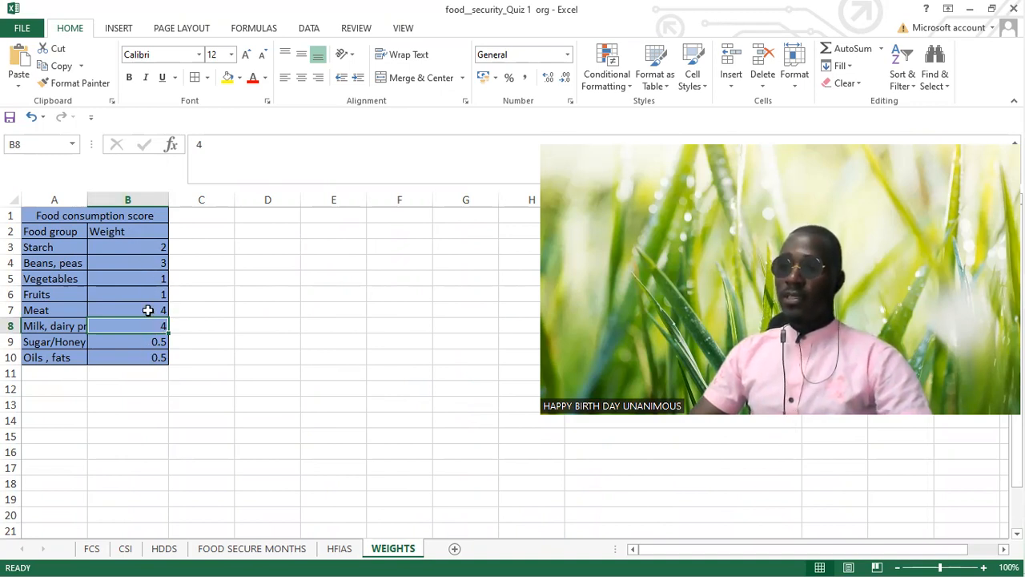
pyautogui.hotkey('shift', 'Return')
pyautogui.press('Return')
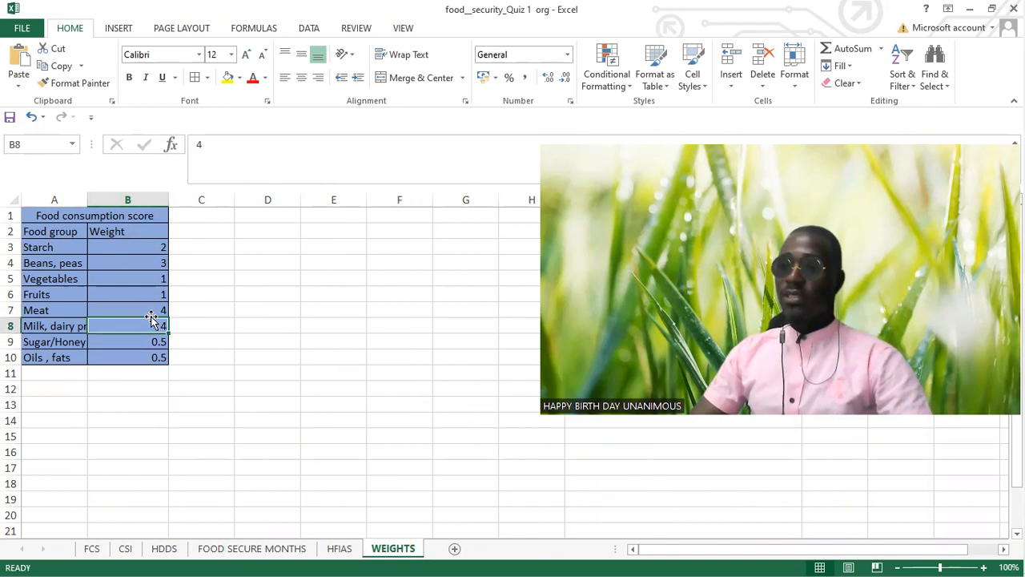
pyautogui.hotkey('shift', 'Return')
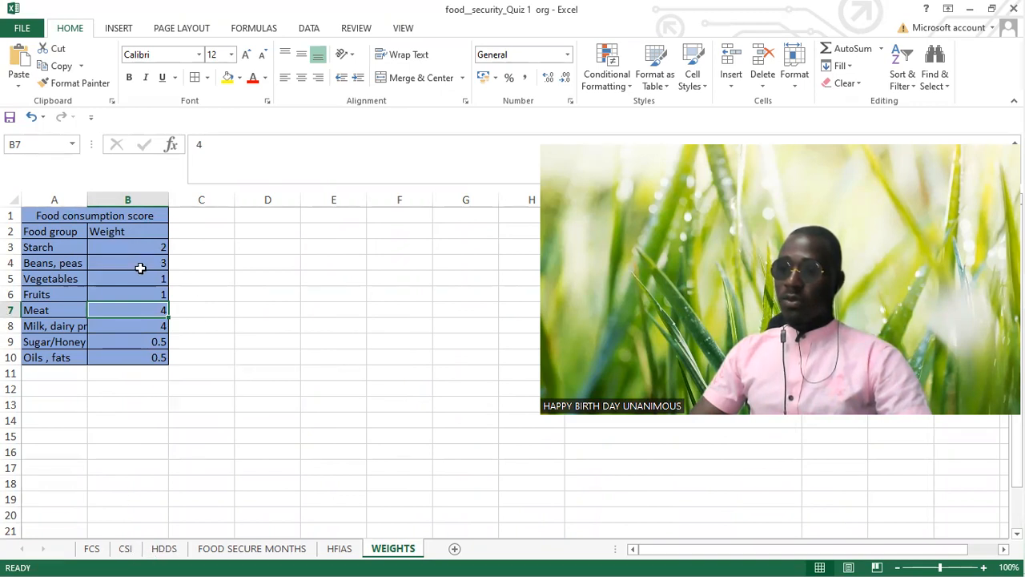
# Step: Convert the whole data range on the FCS sheet into a table with headers
pyautogui.click(91, 548)
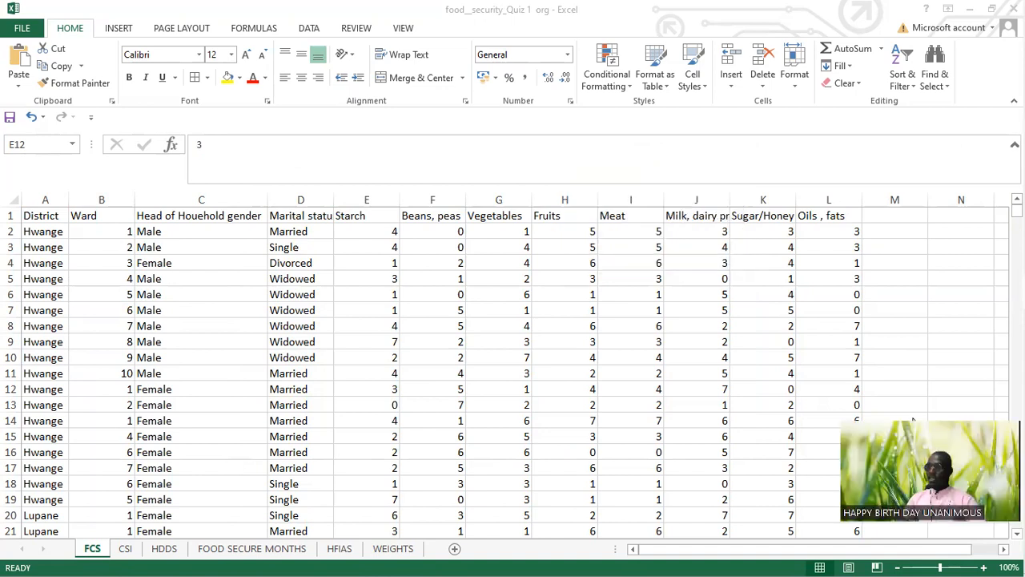
pyautogui.hotkey('ctrl', 't')
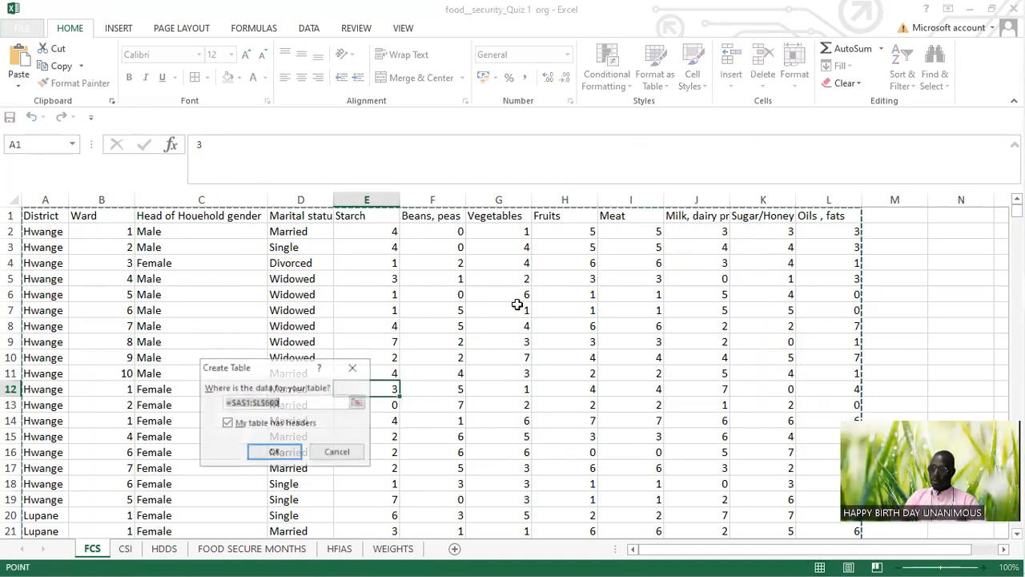
pyautogui.click(274, 453)
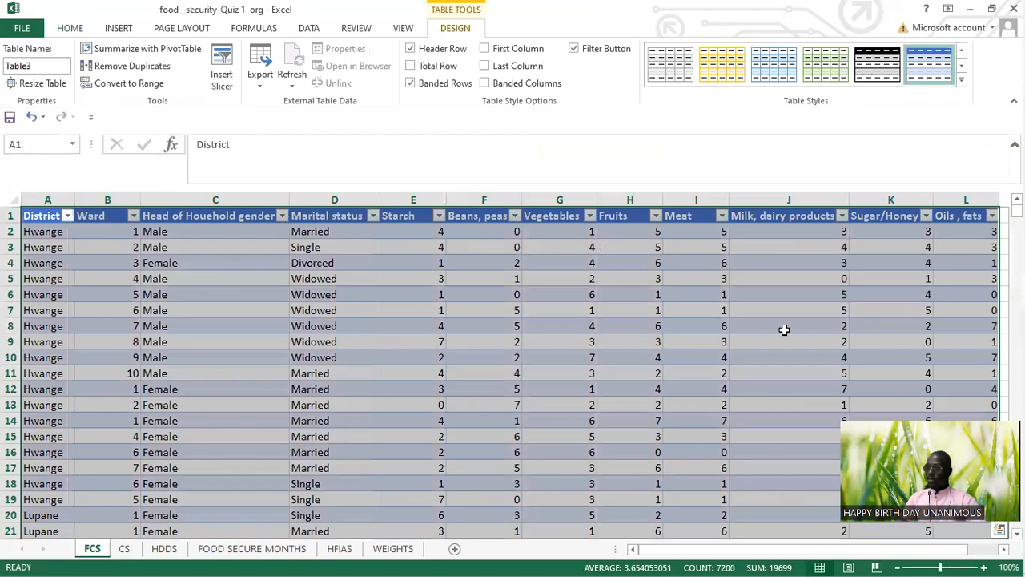
# Step: Add a new table column with the header FCS in cell M1, directly after Oils, fats
pyautogui.click(1003, 549)
pyautogui.click(1004, 550)
pyautogui.click(1003, 550)
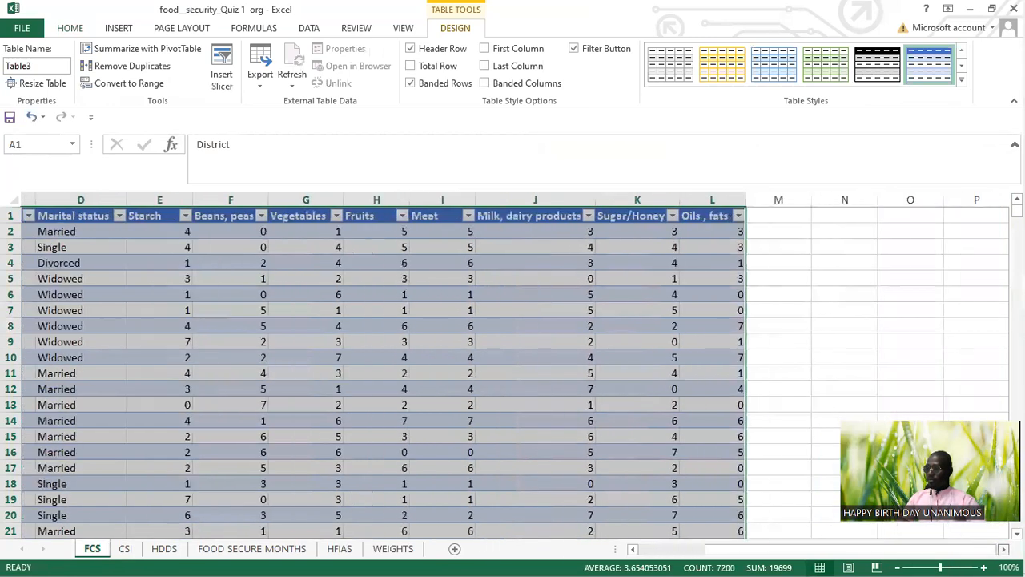
pyautogui.click(1004, 549)
pyautogui.click(1003, 549)
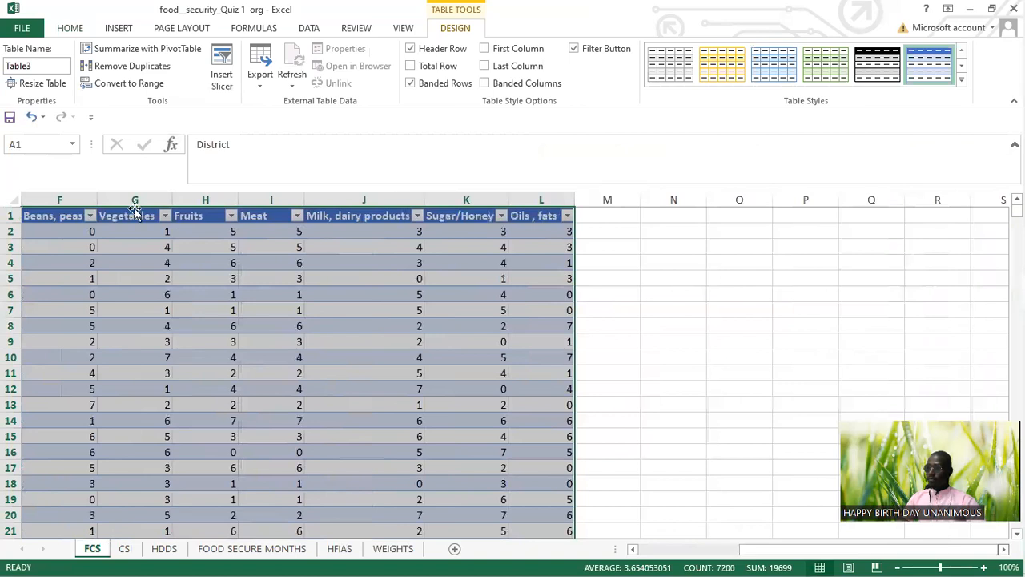
pyautogui.click(599, 211)
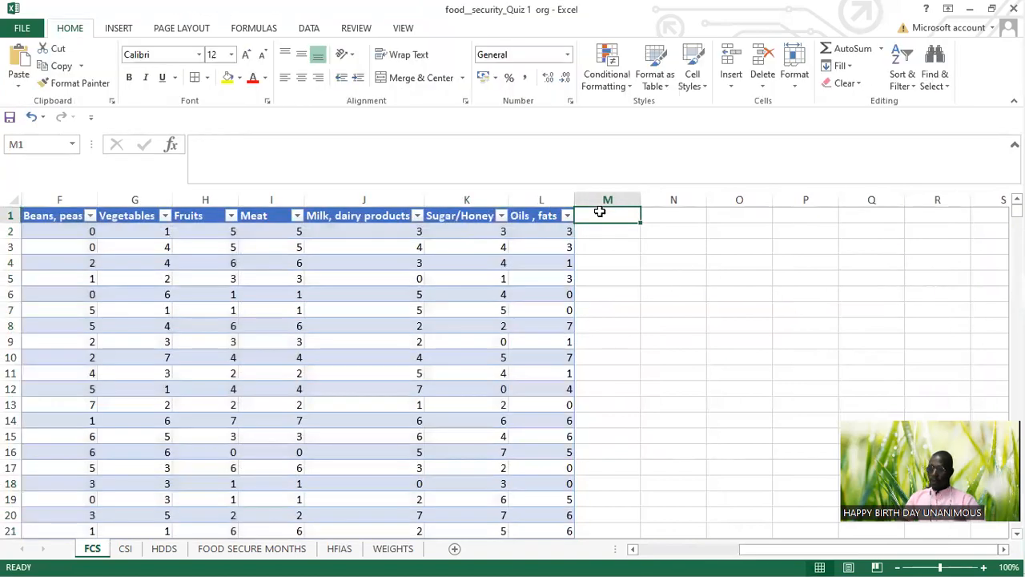
pyautogui.write('FCS')
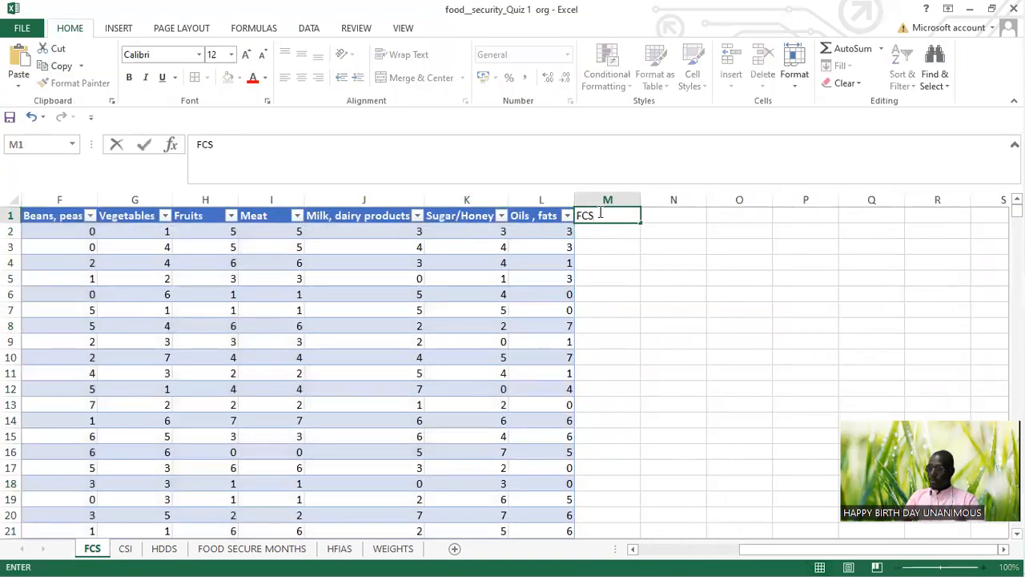
pyautogui.press('Return')
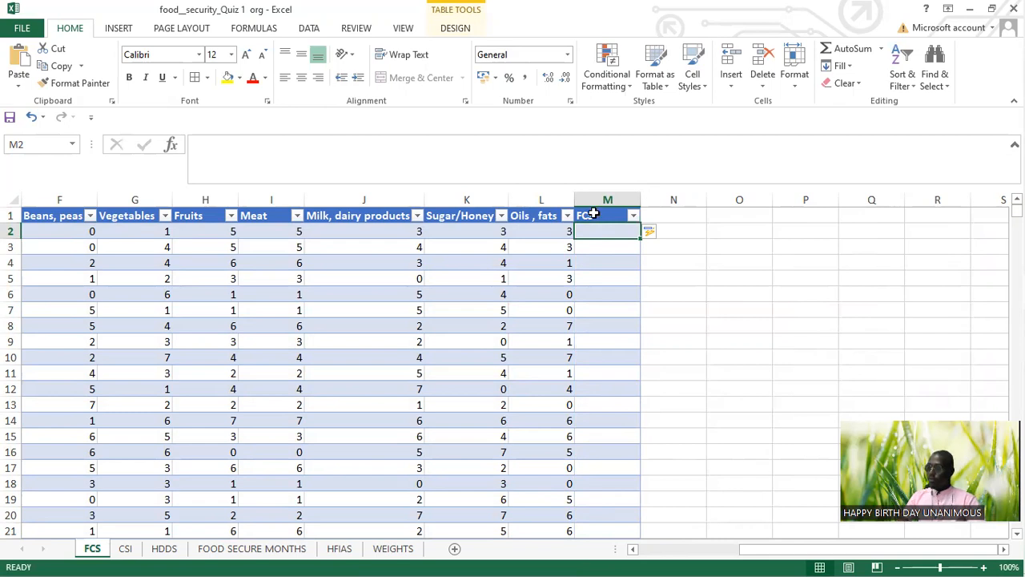
# Step: Begin a formula in cell M2 of the FCS column that multiplies the row's Starch value by 2
pyautogui.click(639, 551)
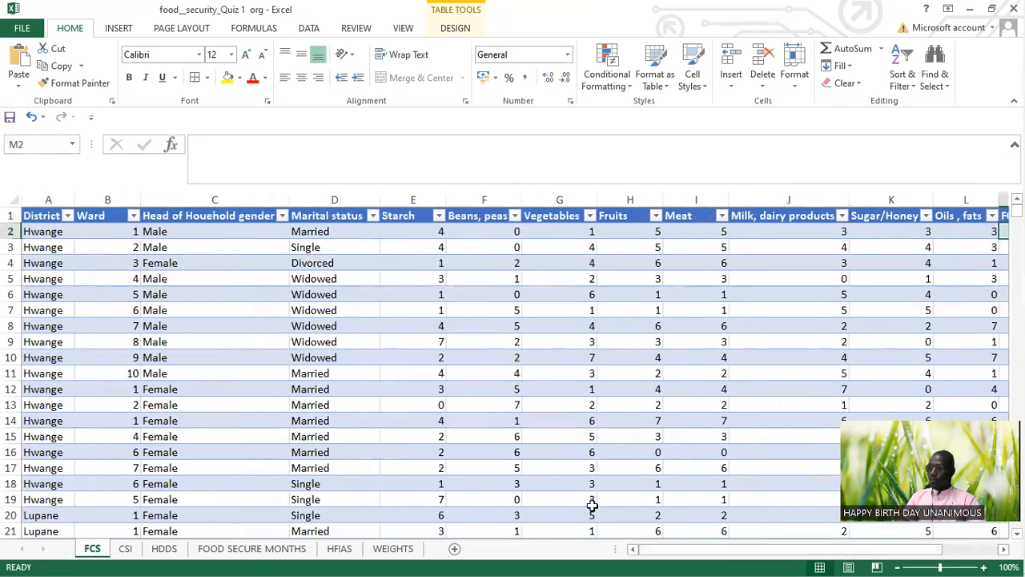
pyautogui.click(424, 234)
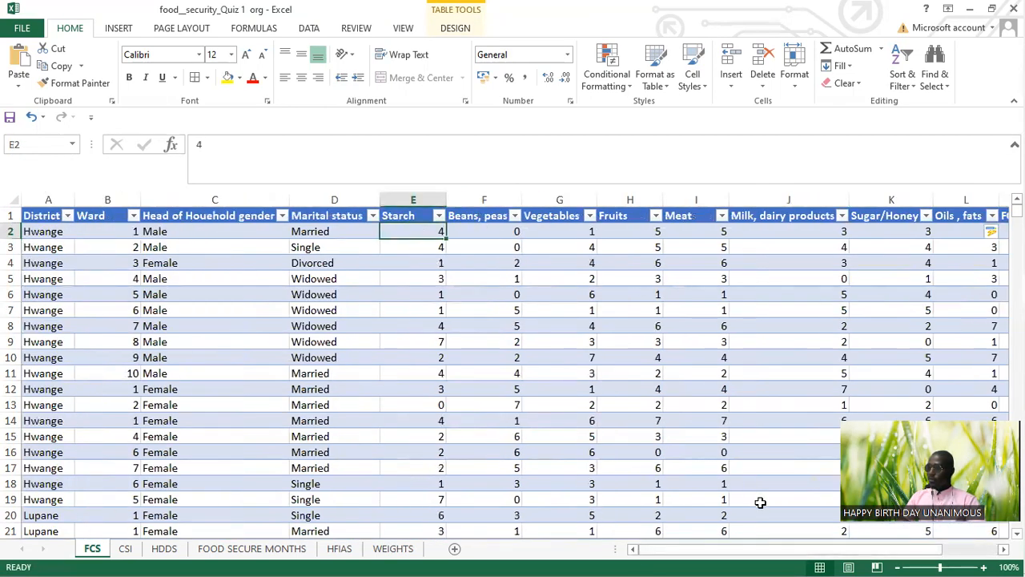
pyautogui.click(1004, 549)
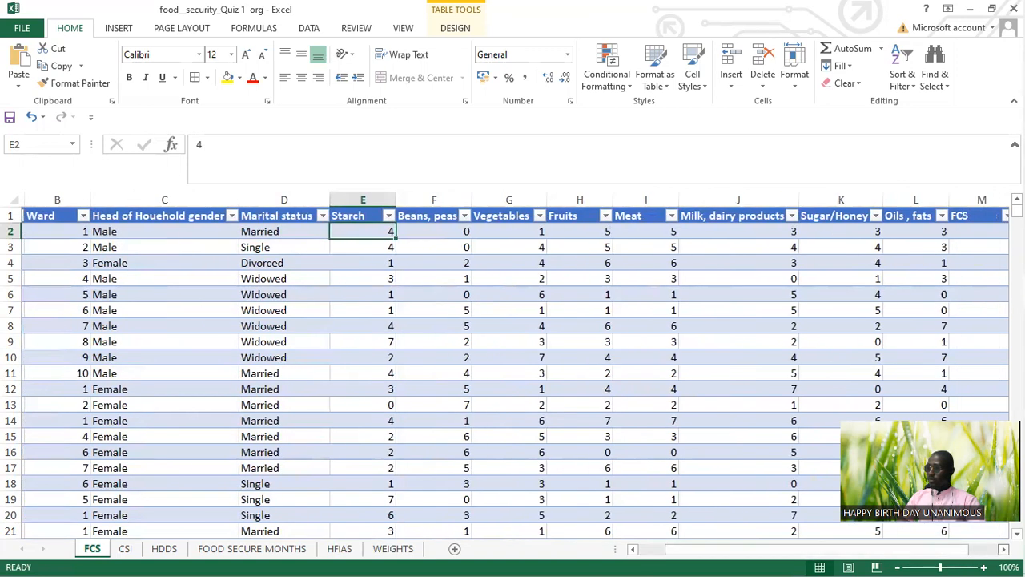
pyautogui.click(667, 236)
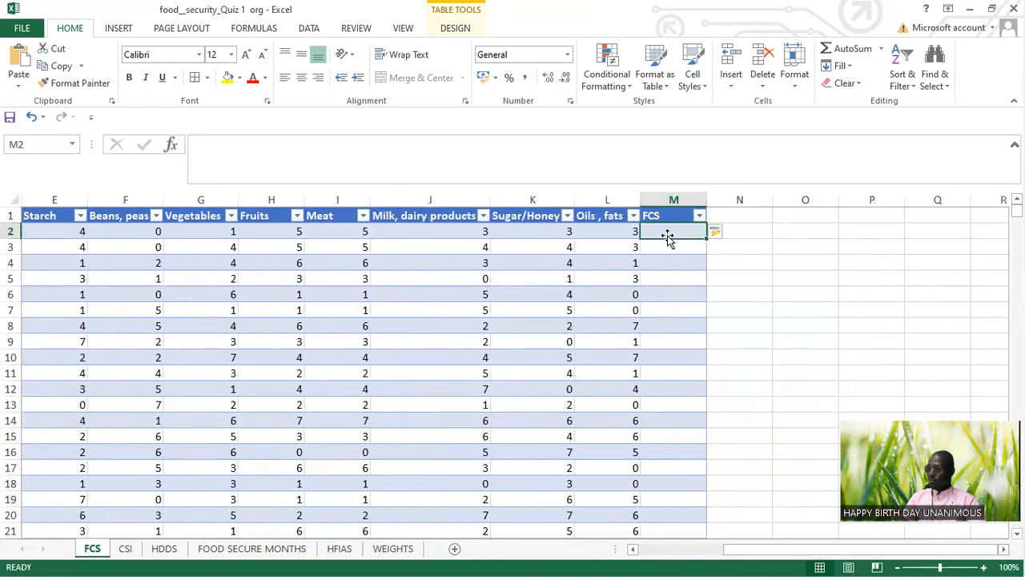
pyautogui.write('=')
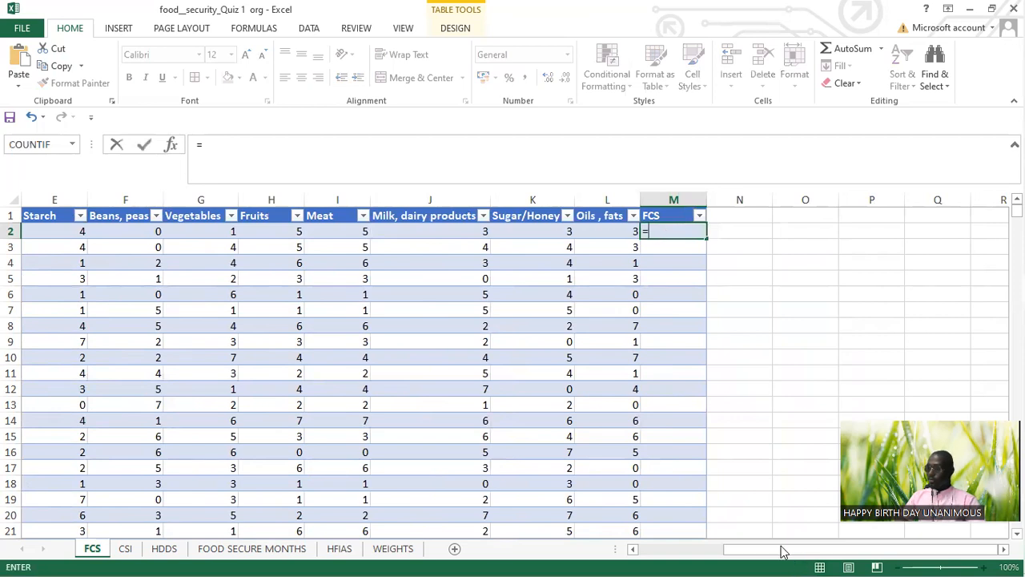
pyautogui.click(633, 549)
pyautogui.click(633, 549)
pyautogui.click(632, 550)
pyautogui.click(373, 231)
pyautogui.write('*')
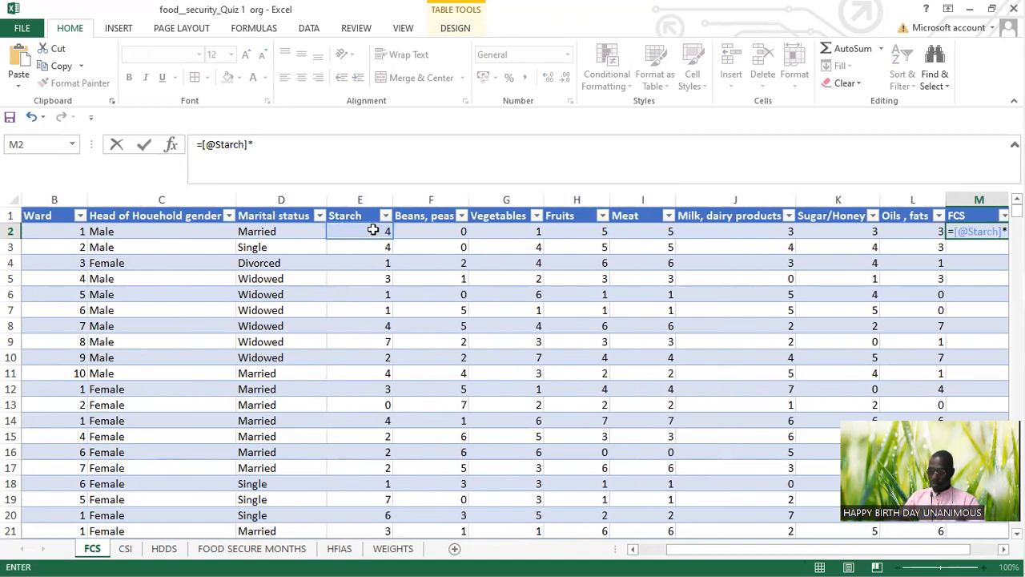
pyautogui.write('2+')
# Step: Extend the formula in M2 by adding the row's Beans, peas value times 3 and its Vegetables value times 1
pyautogui.click(455, 228)
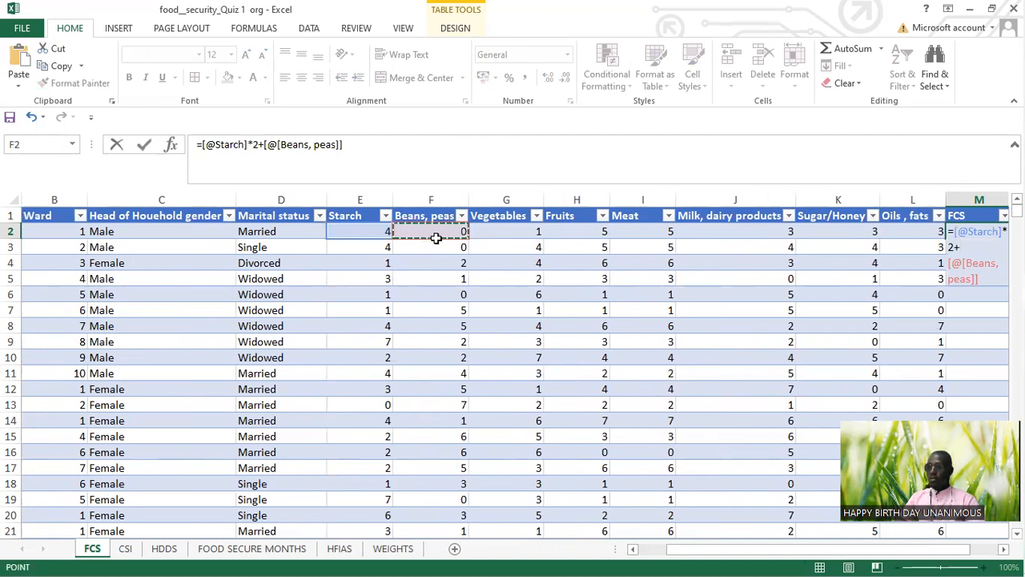
pyautogui.write('*')
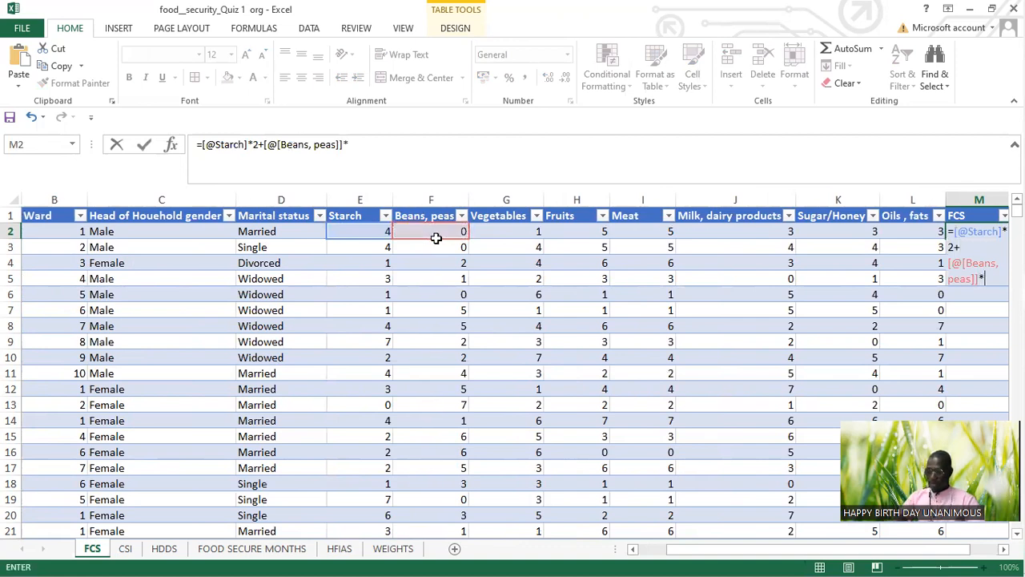
pyautogui.write('3')
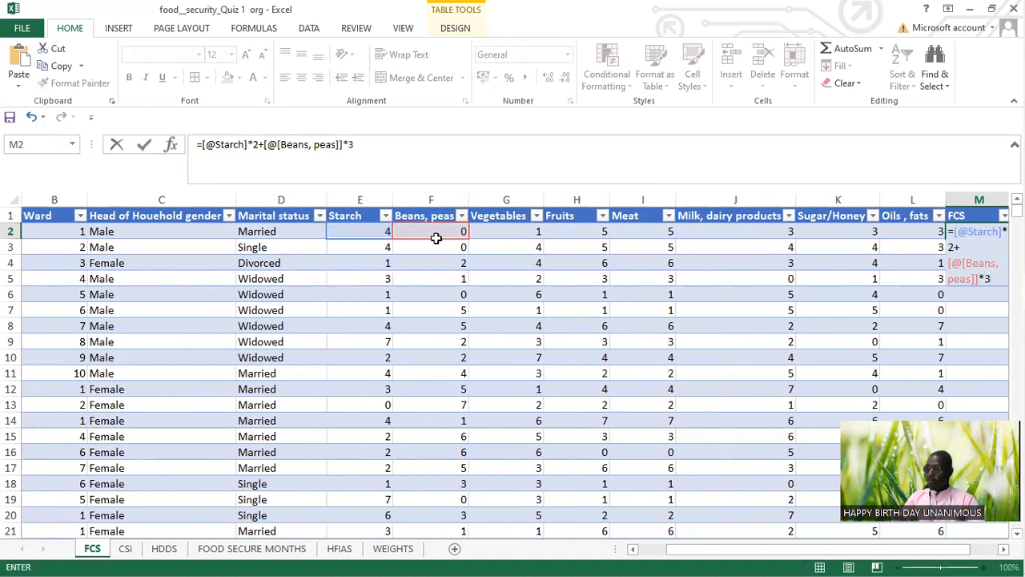
pyautogui.click(378, 149)
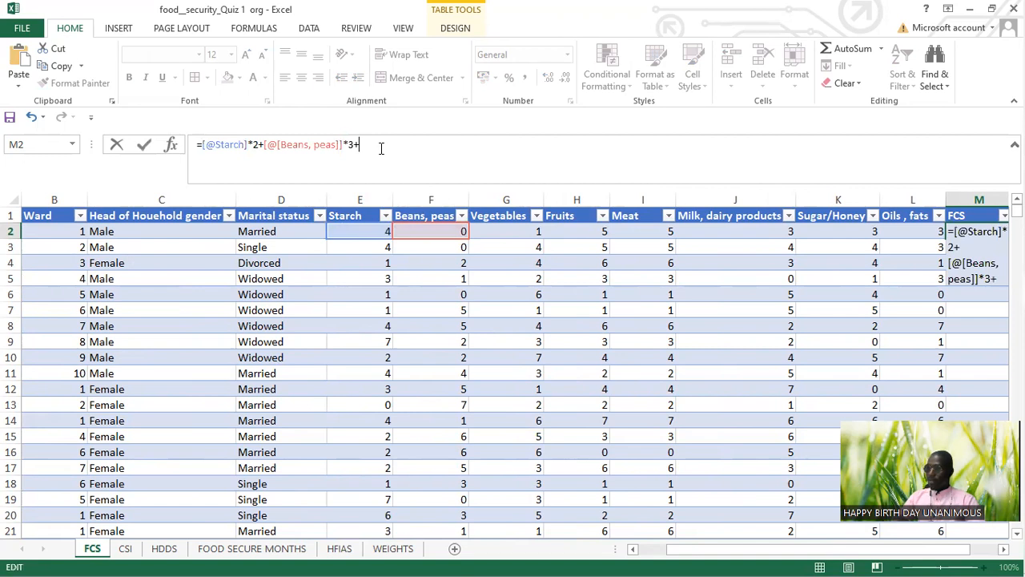
pyautogui.click(504, 229)
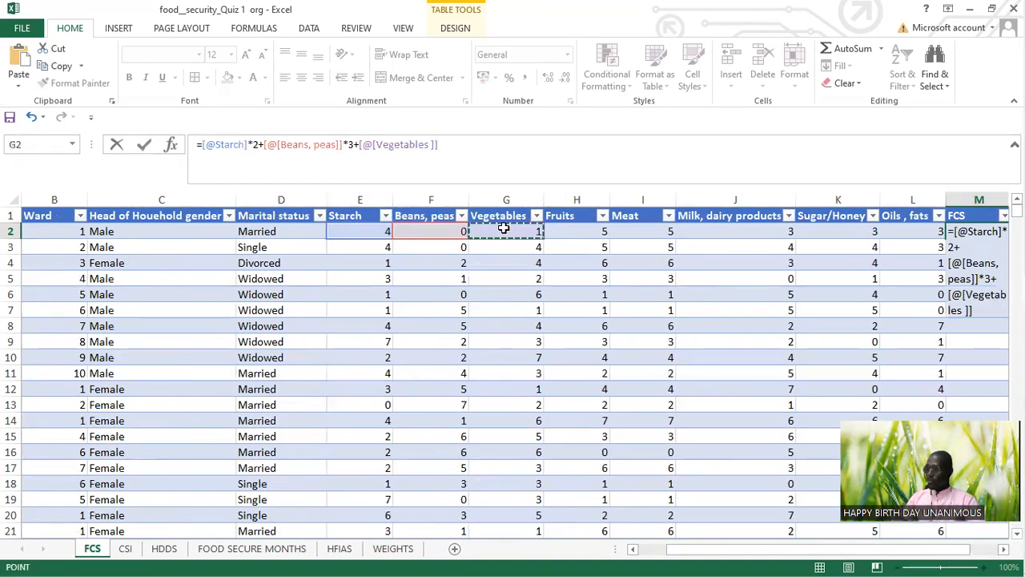
pyautogui.write('*')
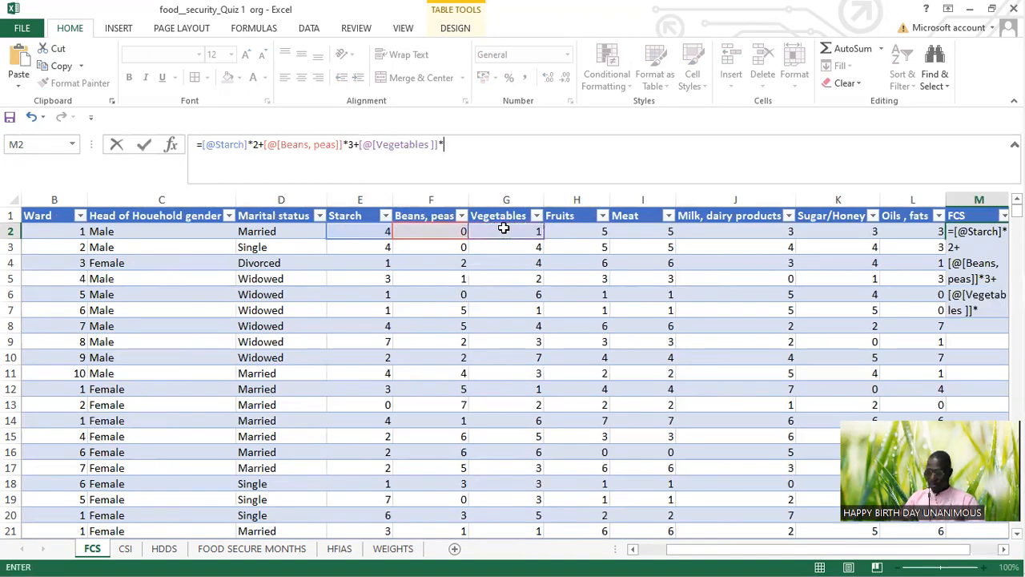
pyautogui.write('1+')
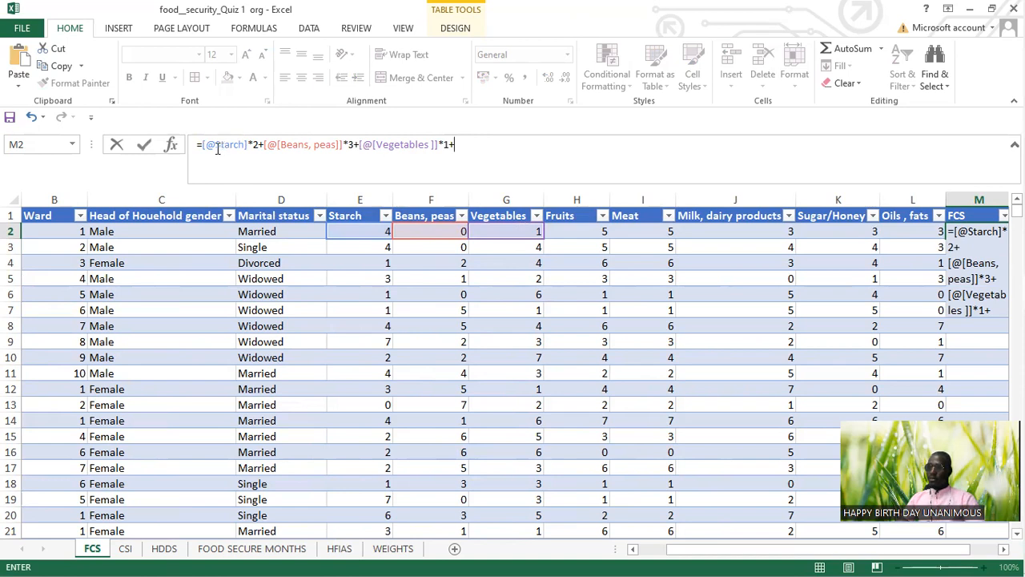
pyautogui.click(484, 141)
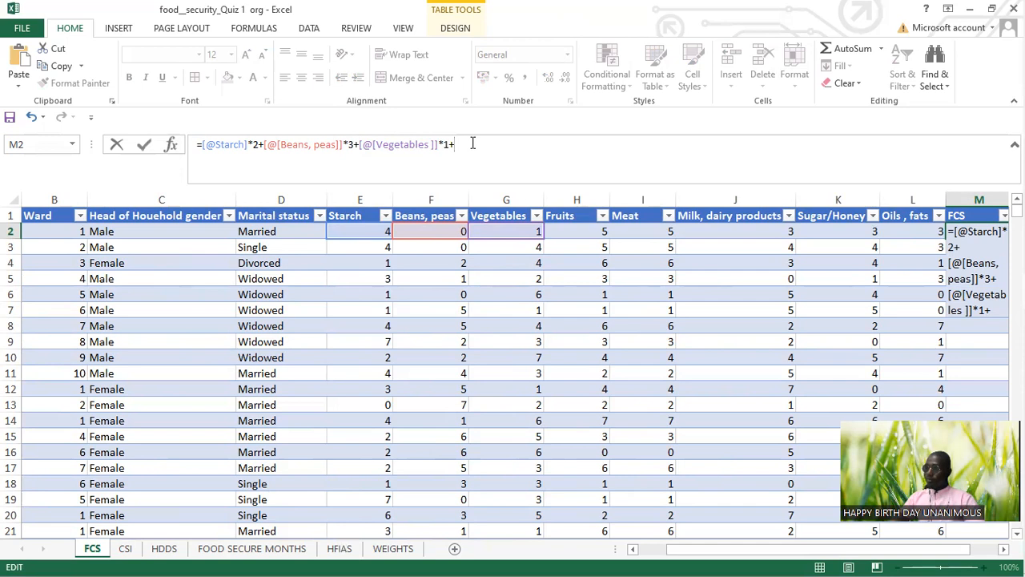
# Step: Add the row's Fruits value times 1 and its Meat value times 4 to the M2 formula, with multiplication signs before both weights
pyautogui.click(590, 233)
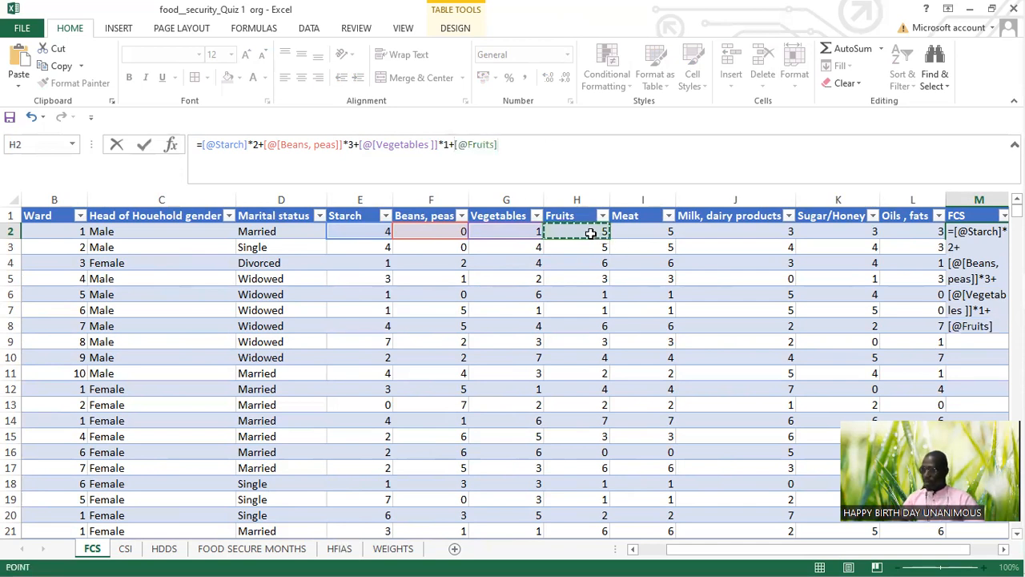
pyautogui.write('1')
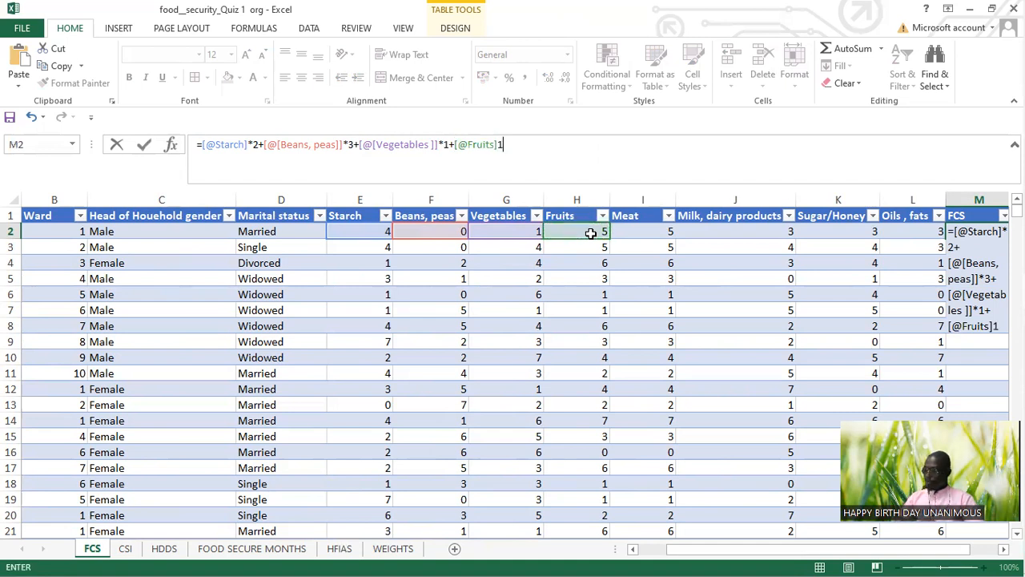
pyautogui.write('+')
pyautogui.click(652, 233)
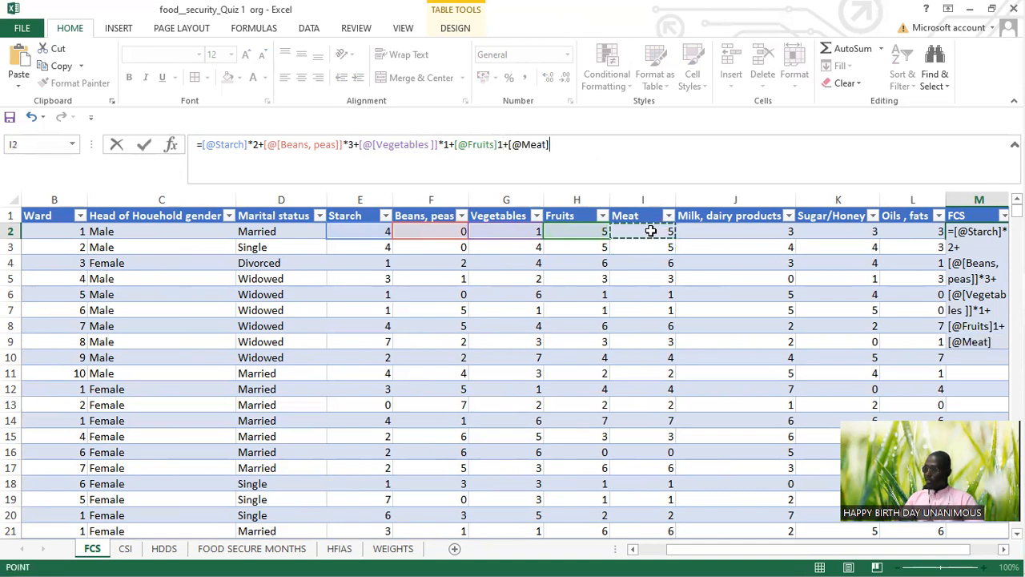
pyautogui.write('*4')
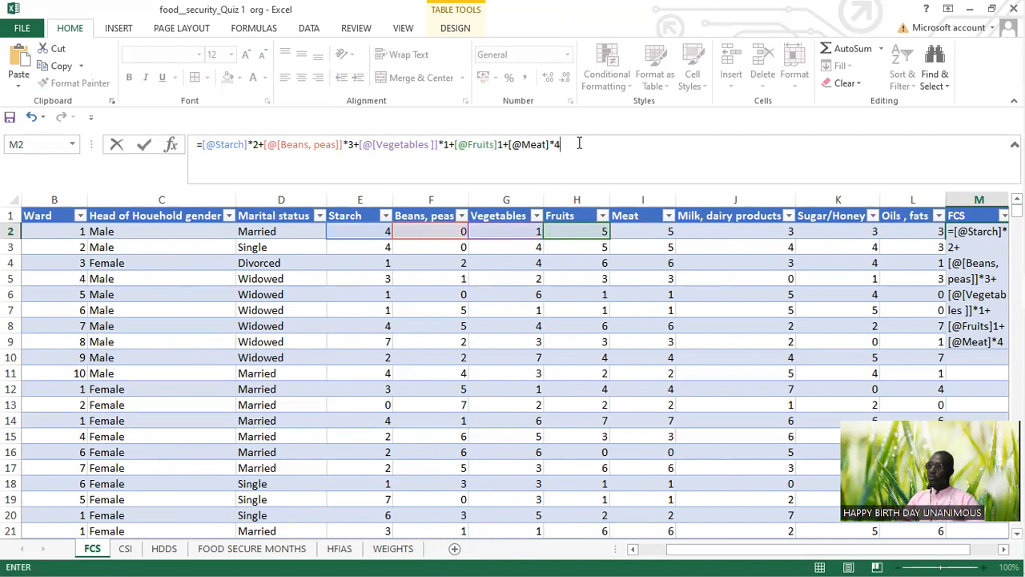
pyautogui.click(499, 144)
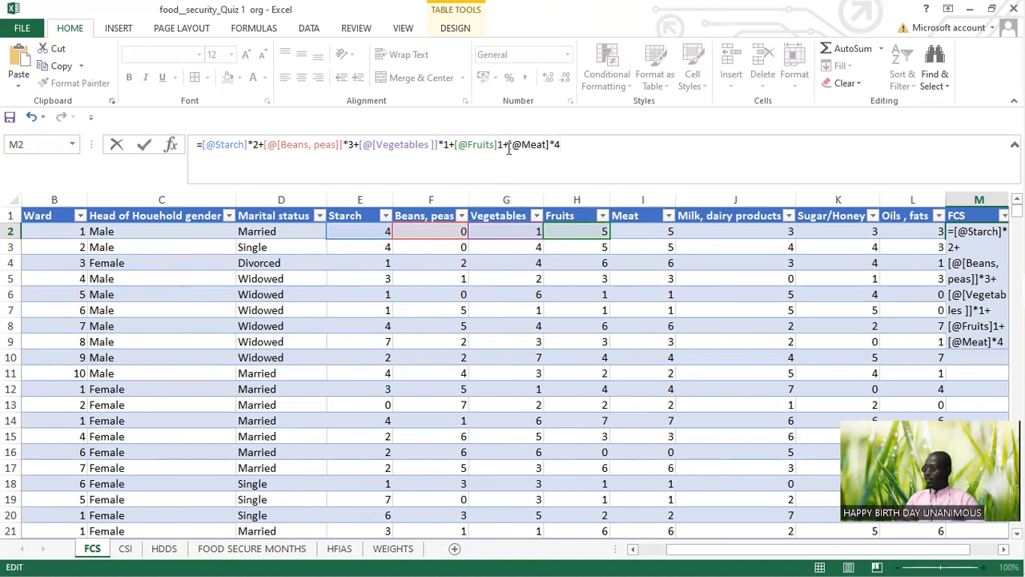
pyautogui.write('*')
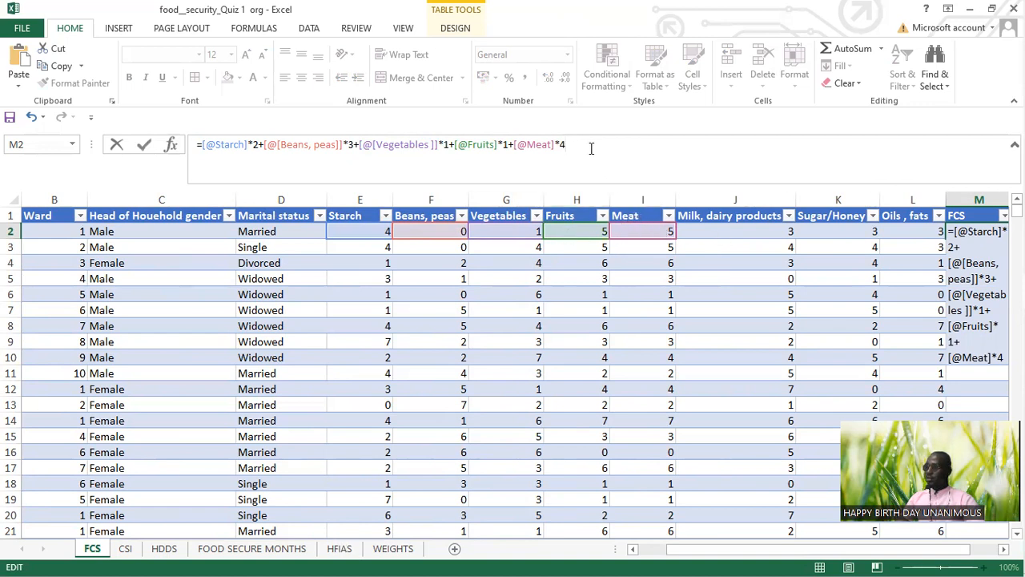
# Step: Add the row's Milk, dairy products value times 4 to the formula in M2
pyautogui.write('+')
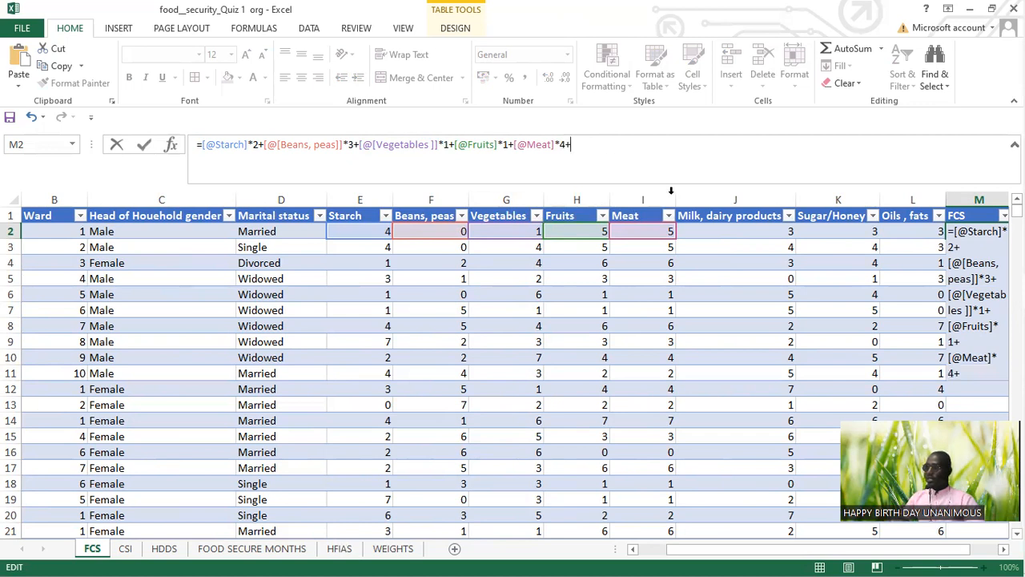
pyautogui.click(709, 232)
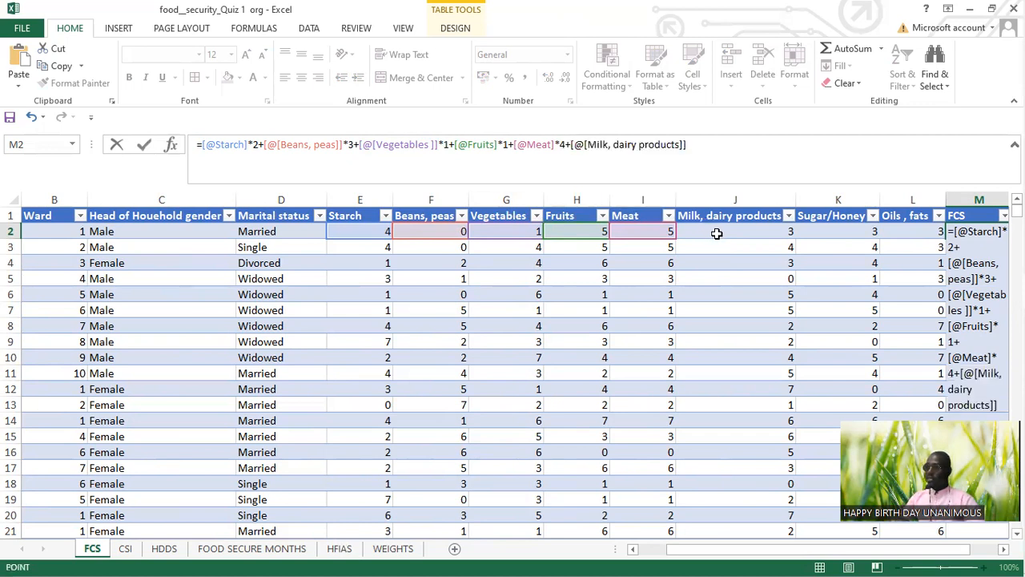
pyautogui.write('*4')
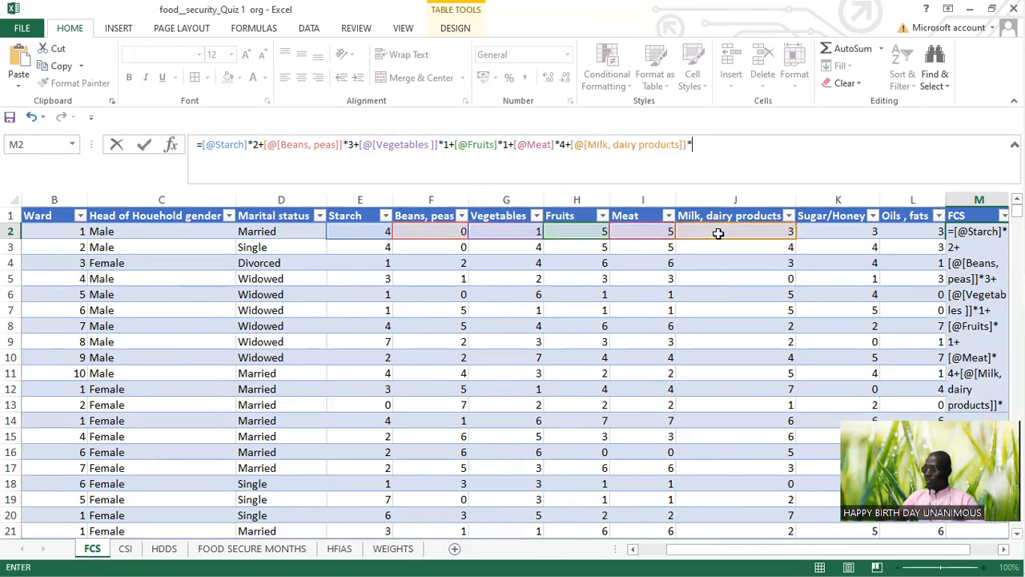
pyautogui.write('+')
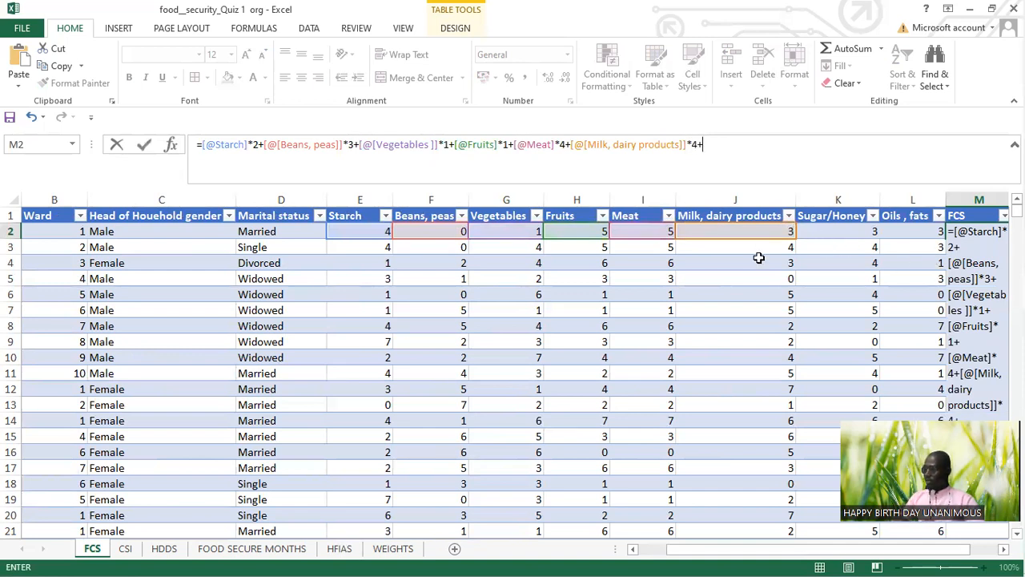
# Step: Complete the FCS formula with the row's Sugar/Honey and Oils, fats values, each multiplied by .5, and enter it for the column
pyautogui.click(833, 234)
pyautogui.write('*.5+')
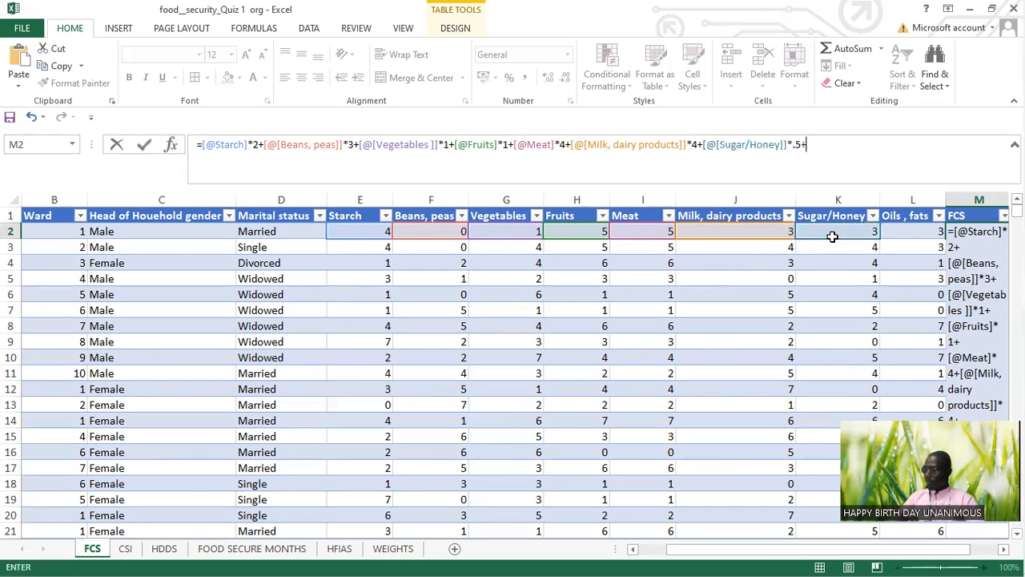
pyautogui.click(928, 232)
pyautogui.write('*.5')
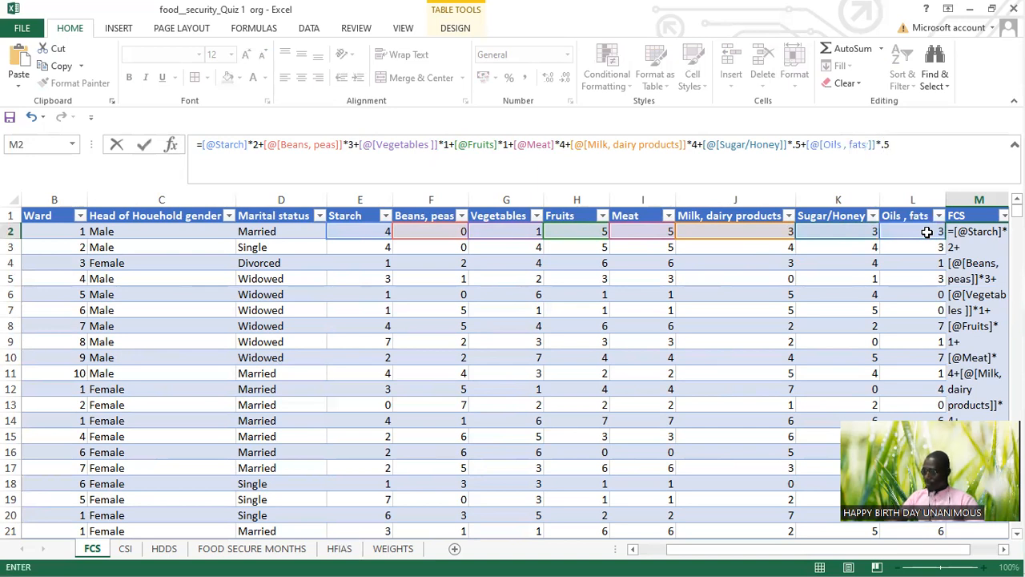
pyautogui.press('Return')
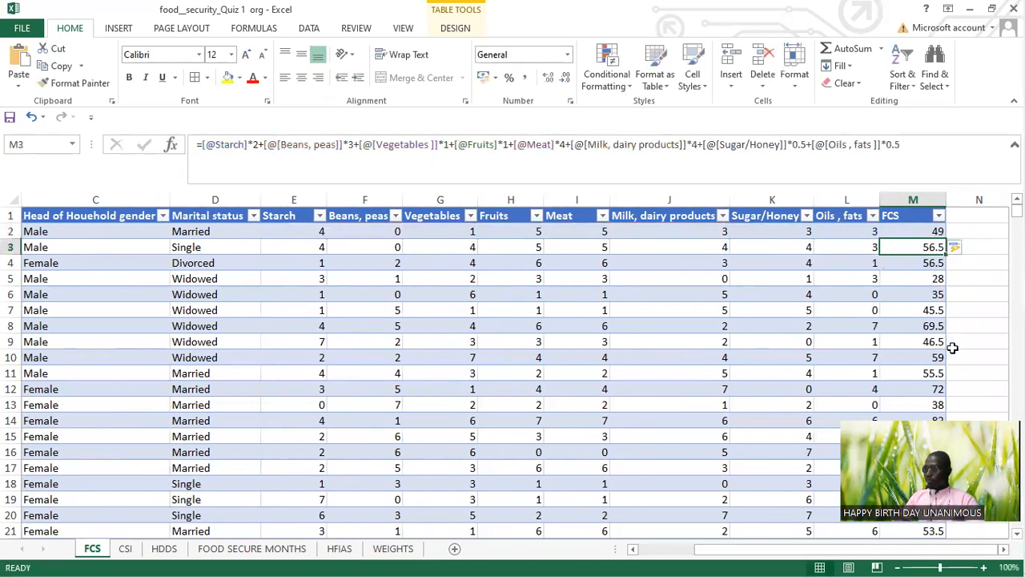
# Step: Add a new table column with the header FCS CLASS in cell N1, directly after the FCS column
pyautogui.click(975, 250)
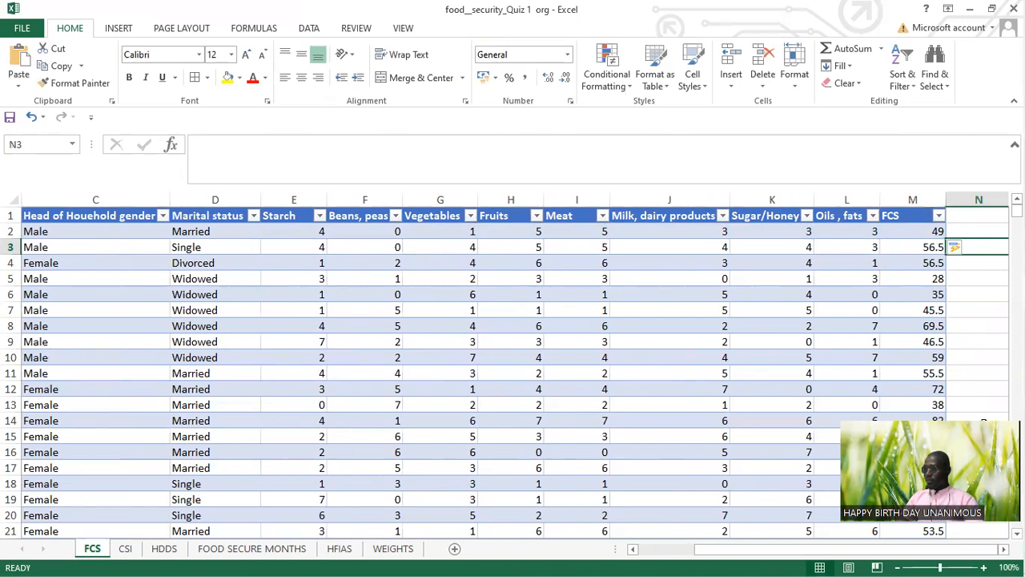
pyautogui.click(1002, 549)
pyautogui.click(1003, 549)
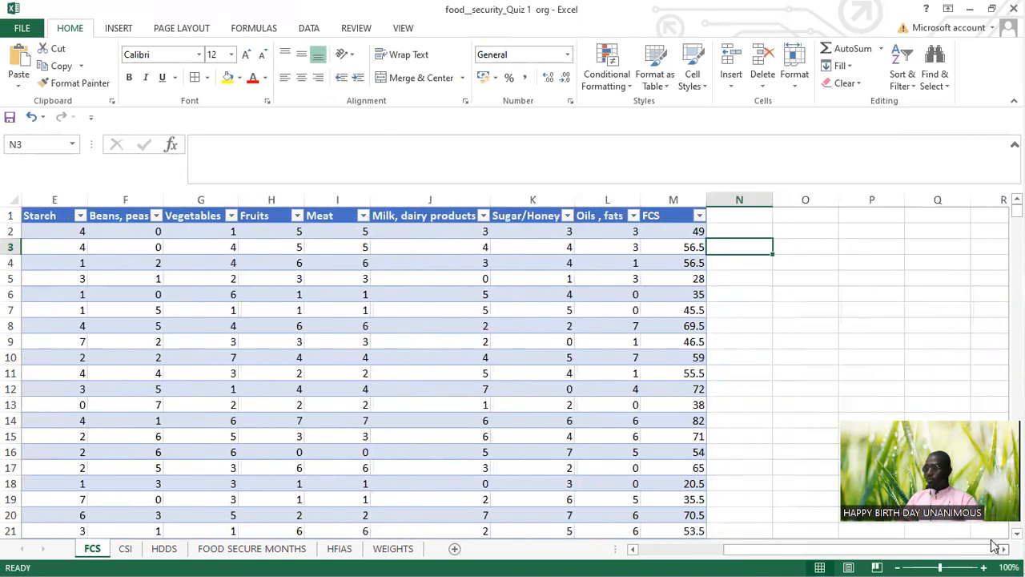
pyautogui.click(745, 218)
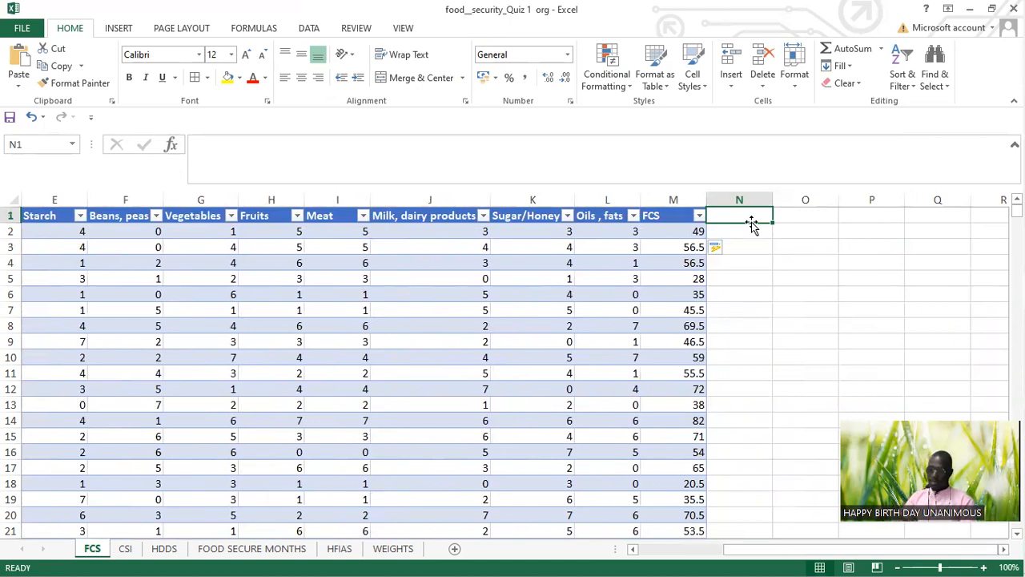
pyautogui.write('FCS')
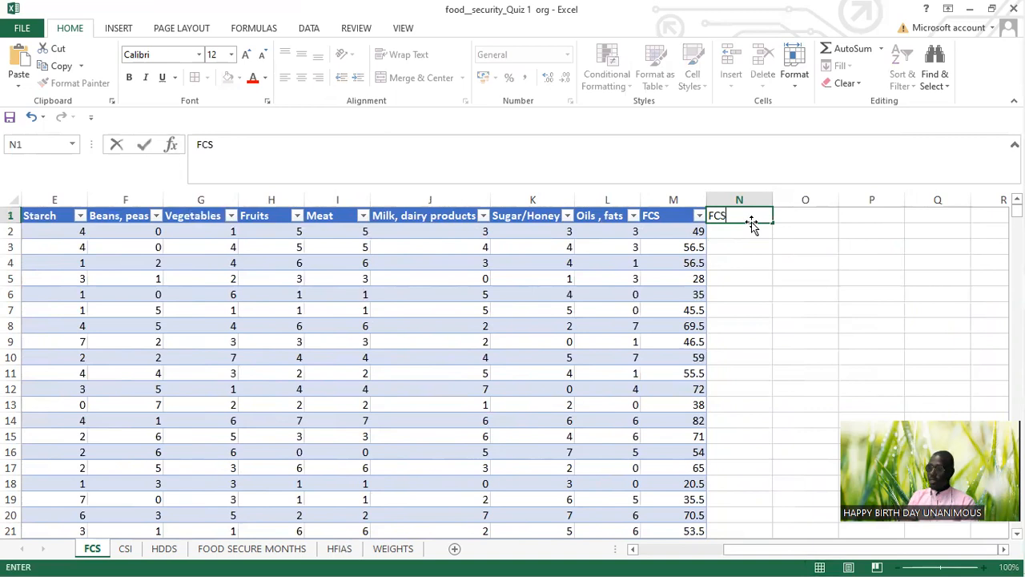
pyautogui.write(' C')
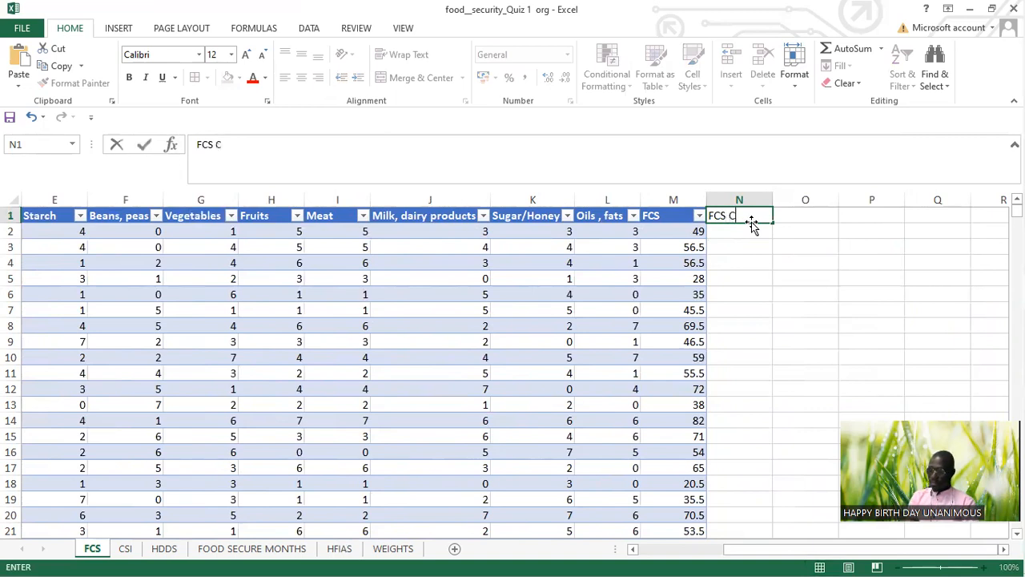
pyautogui.write('LASS')
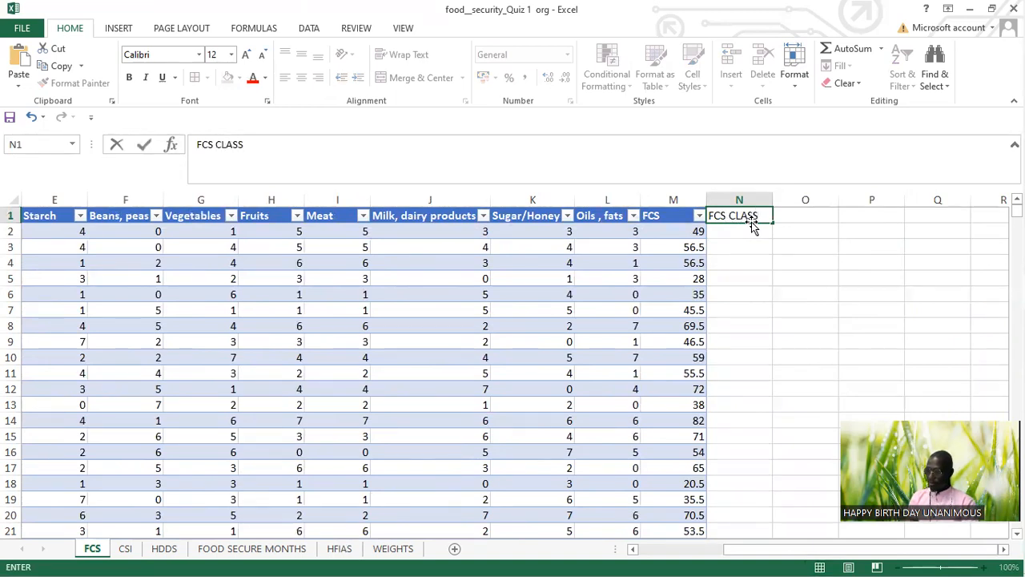
pyautogui.press('Return')
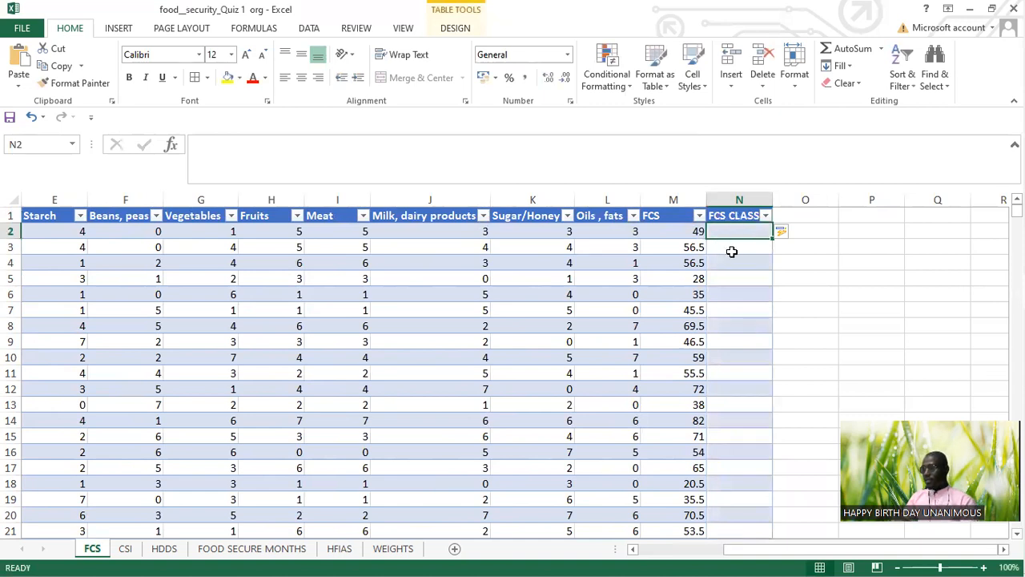
# Step: Start a LOOKUP formula in N2 with the row's FCS value as the lookup value
pyautogui.click(732, 249)
pyautogui.click(743, 230)
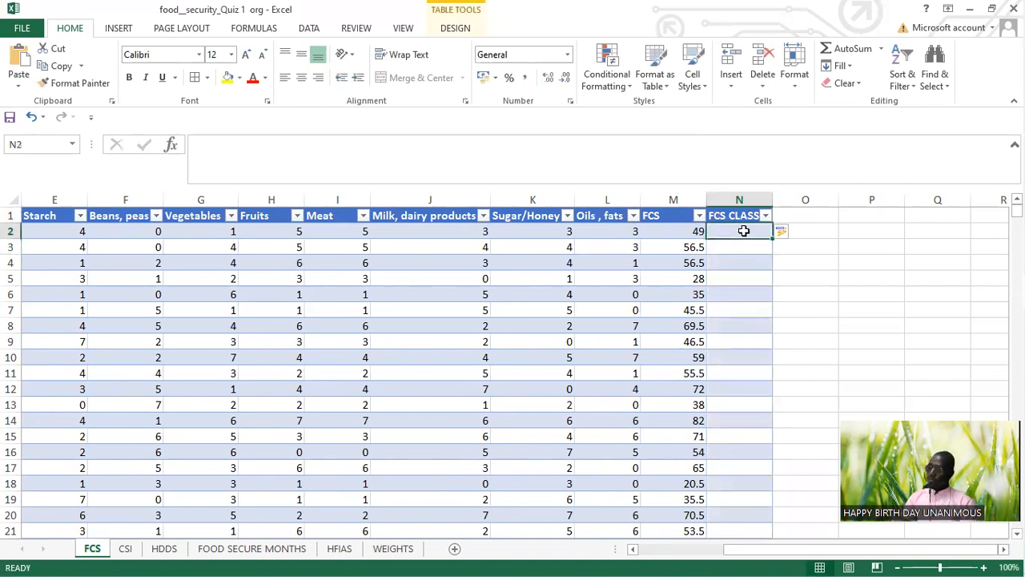
pyautogui.write('=')
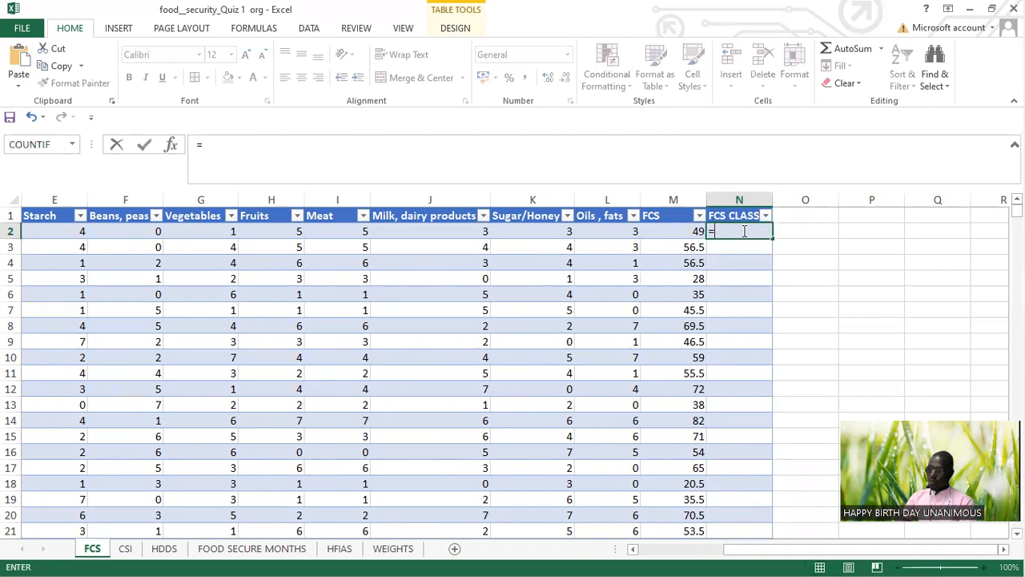
pyautogui.write('LOO')
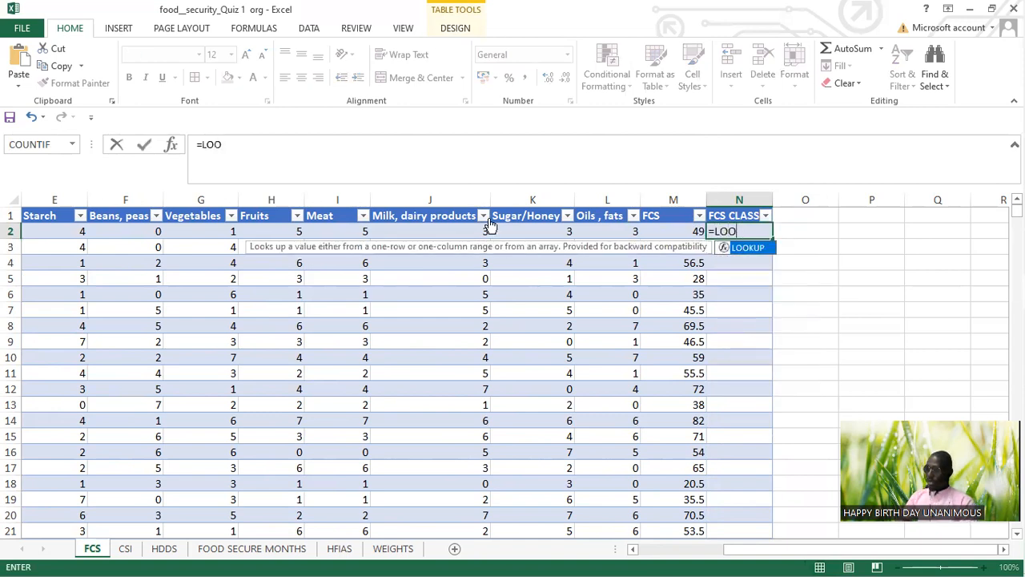
pyautogui.doubleClick(745, 247)
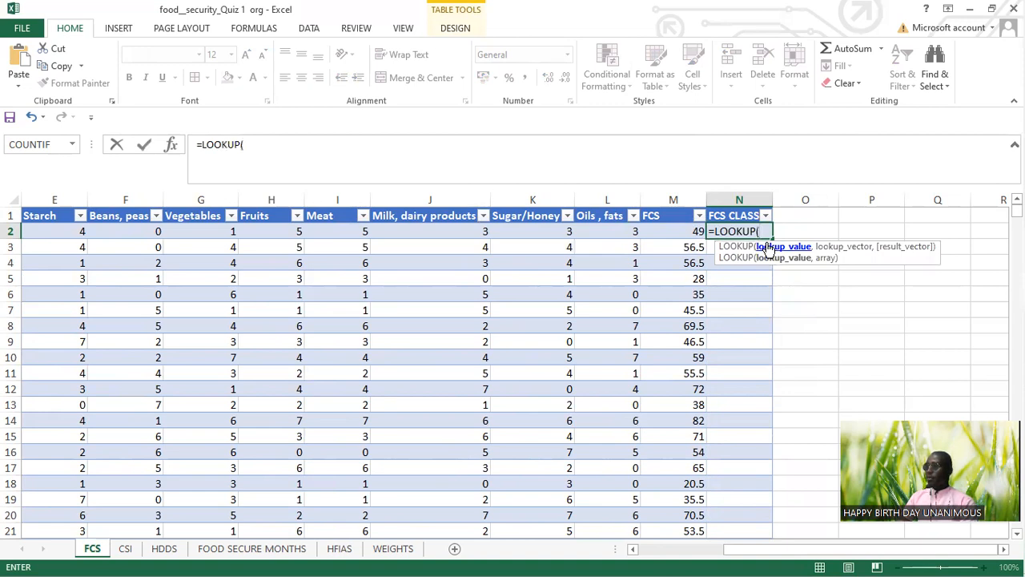
pyautogui.click(673, 231)
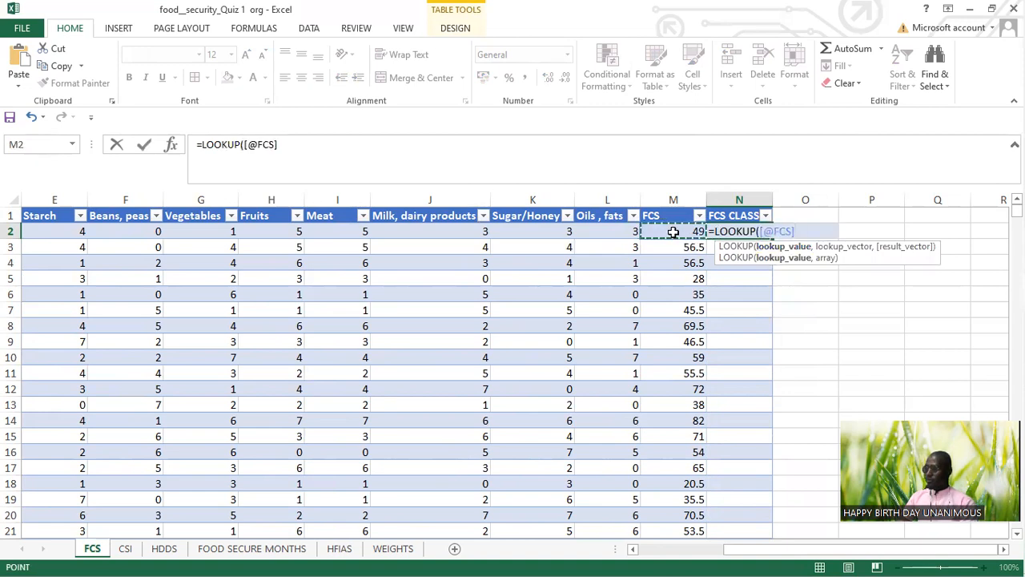
pyautogui.write(',')
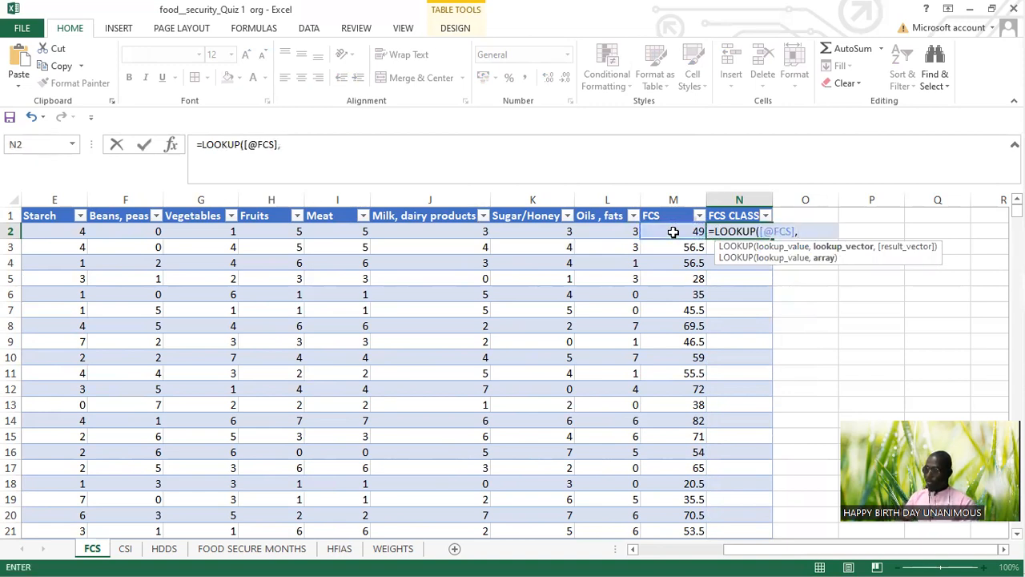
pyautogui.write('{')
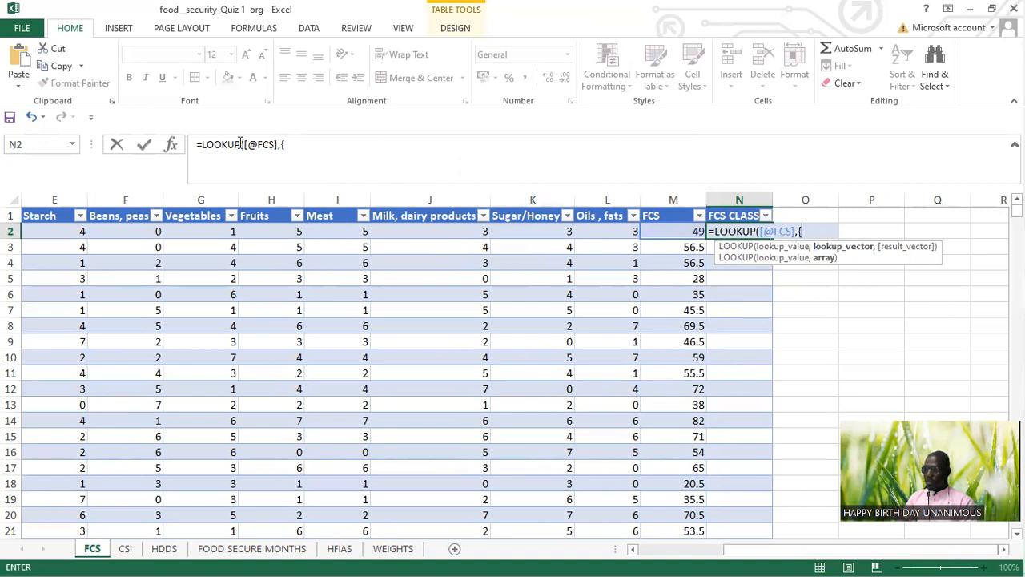
# Step: Add the lookup vector {0,21.5,35.5} as the second argument of the LOOKUP formula in N2
pyautogui.click(289, 145)
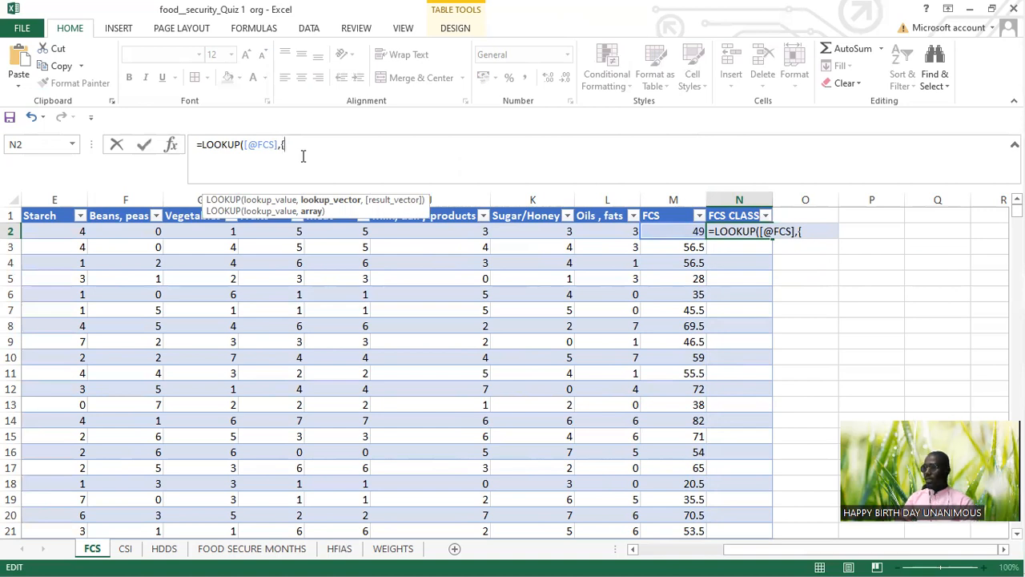
pyautogui.write('{0')
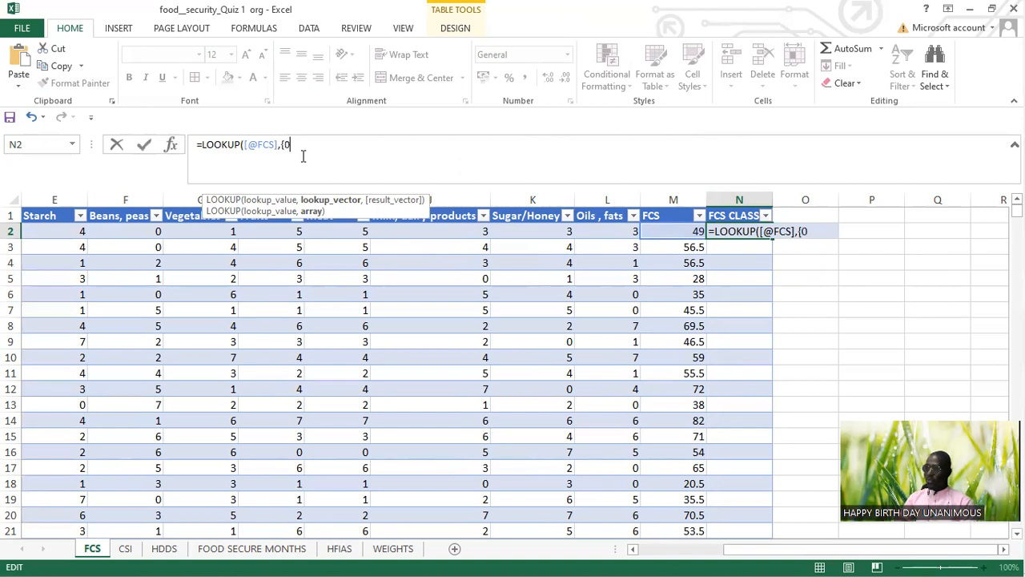
pyautogui.write(',21.5')
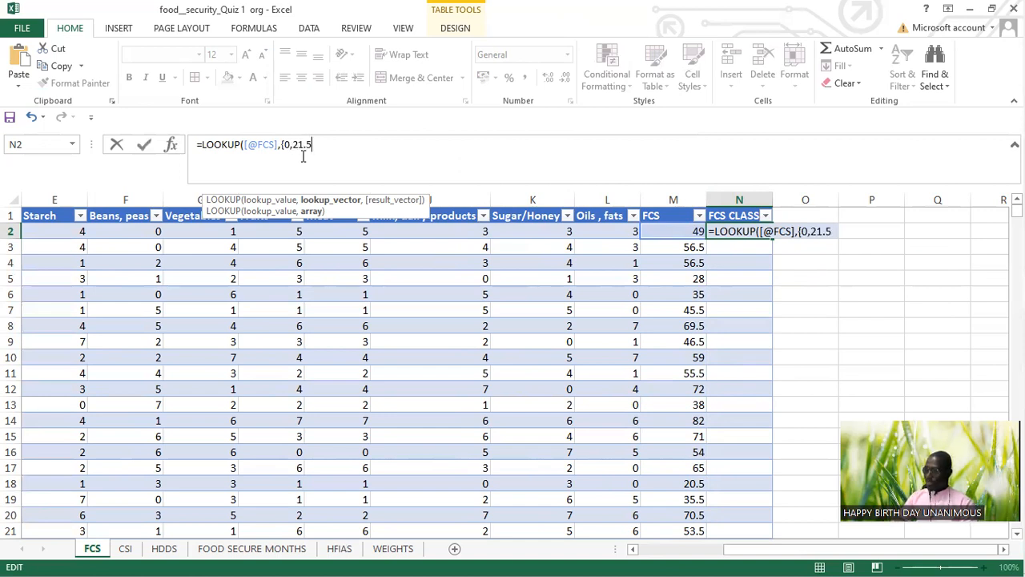
pyautogui.write(',35.5')
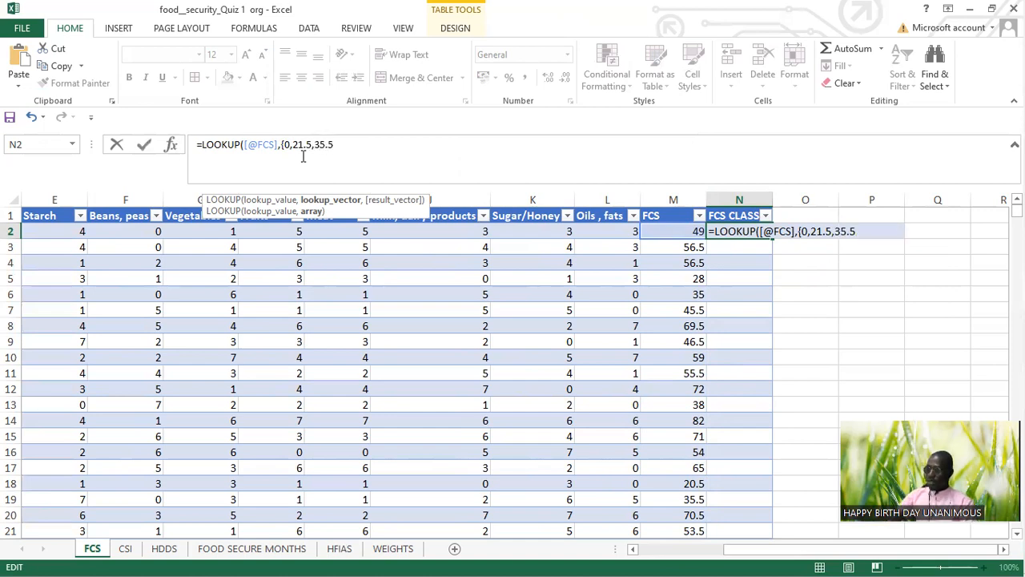
pyautogui.write('}')
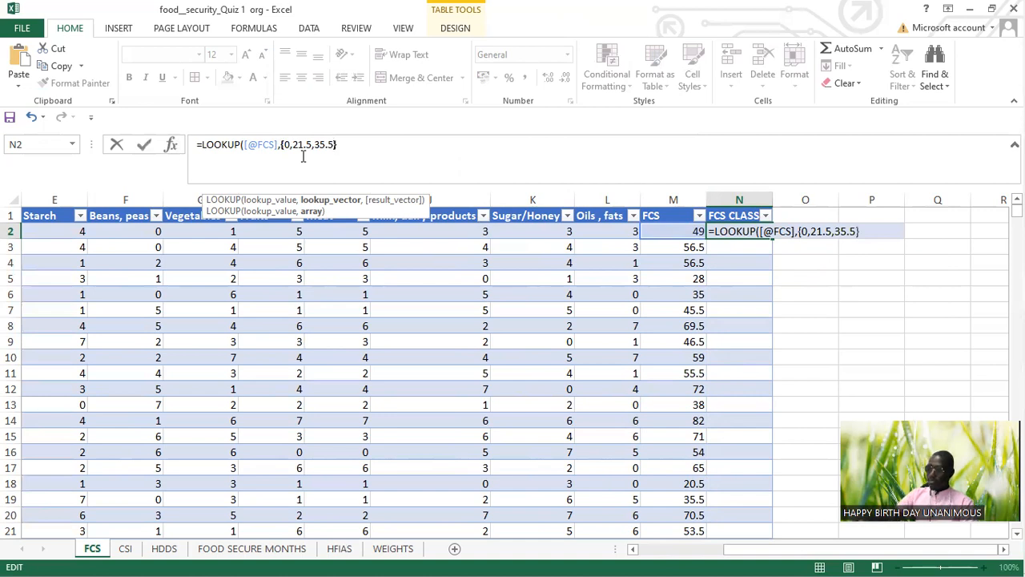
pyautogui.write(',')
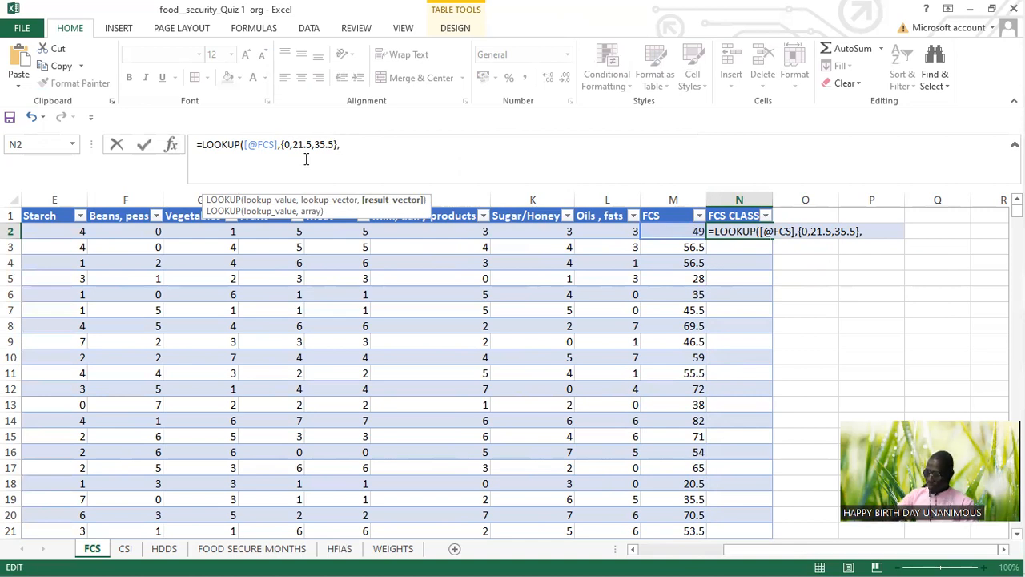
pyautogui.write('{')
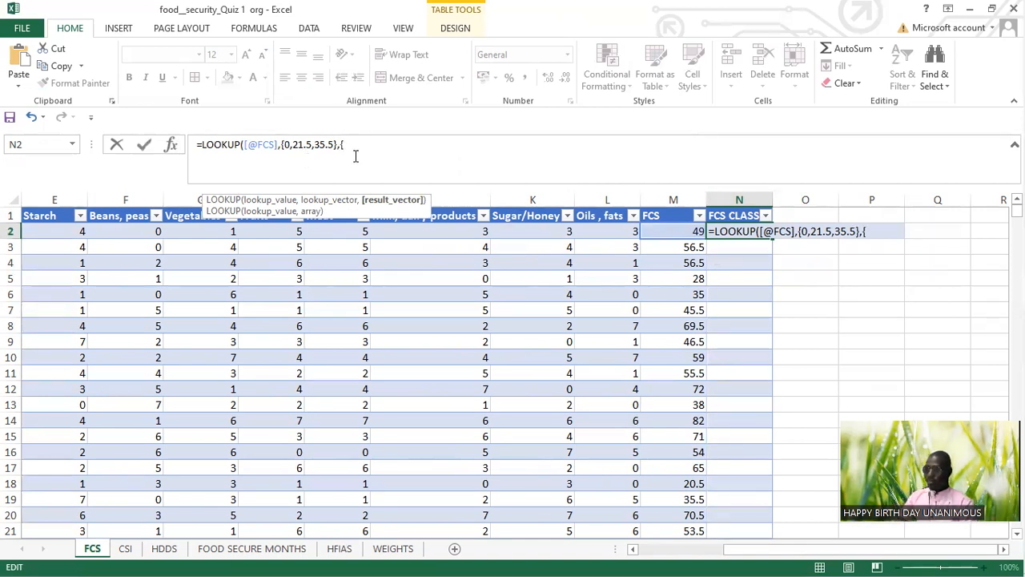
pyautogui.write('"')
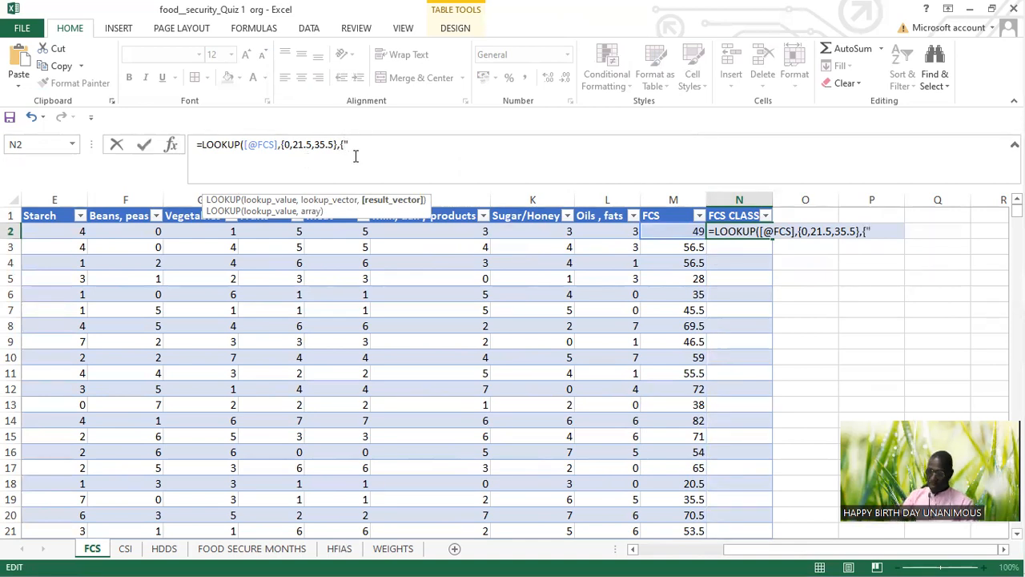
pyautogui.write('p')
# Step: Begin the formula's result vector array with the class labels "Poor" and "Borderline"
pyautogui.press('BackSpace')
pyautogui.write('Poor",')
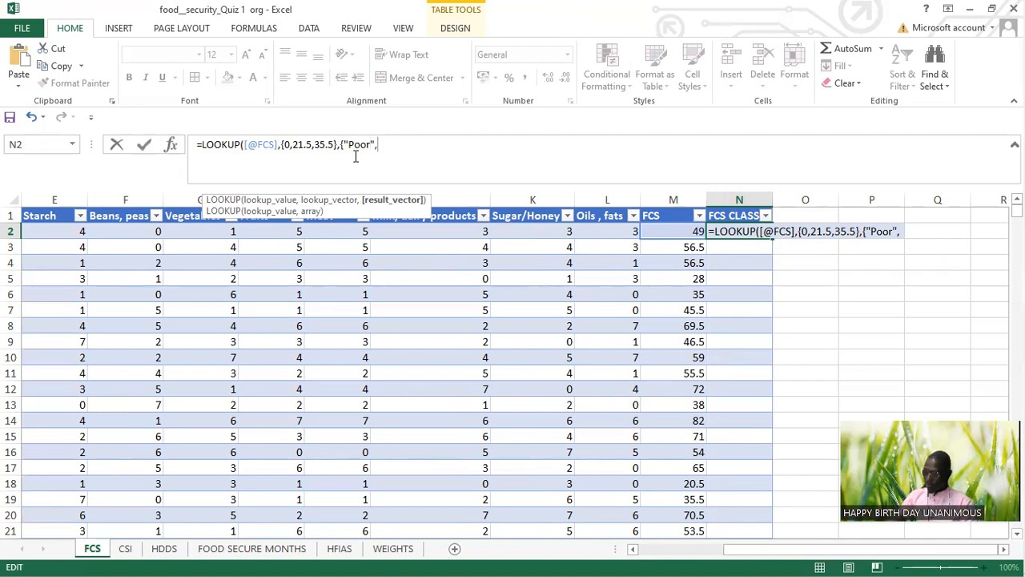
pyautogui.write('"Borde')
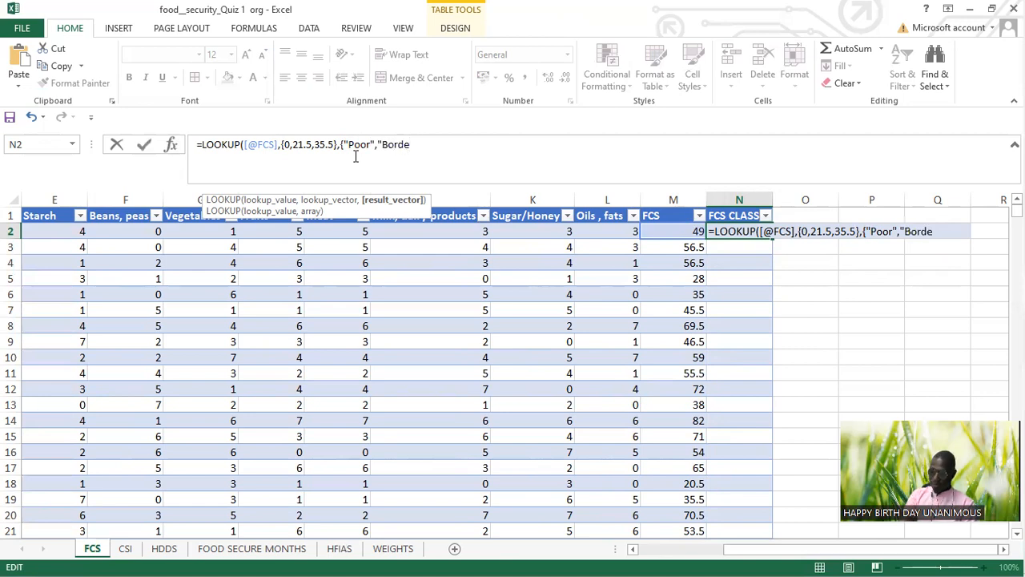
pyautogui.write('rline"')
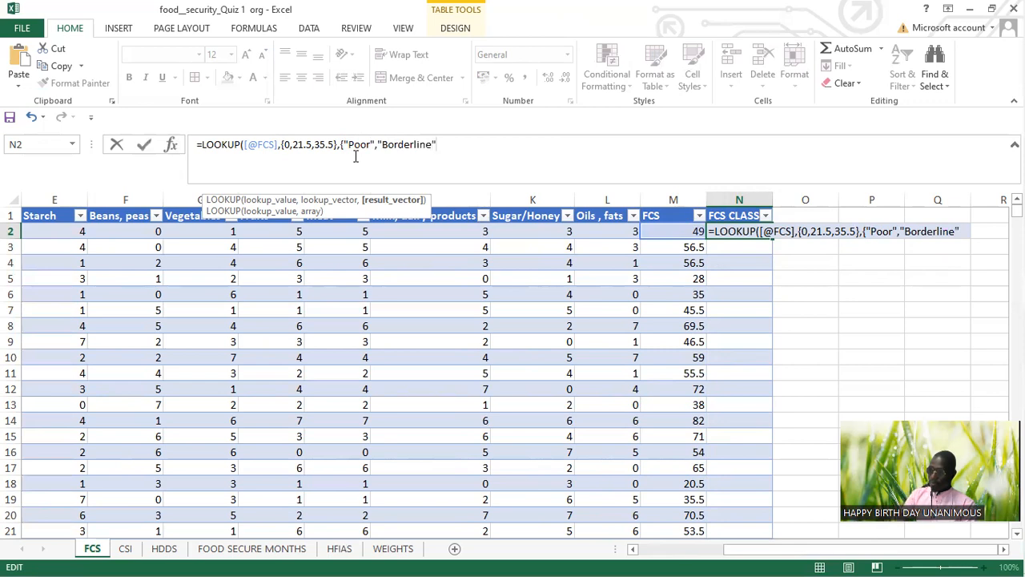
pyautogui.write(',"')
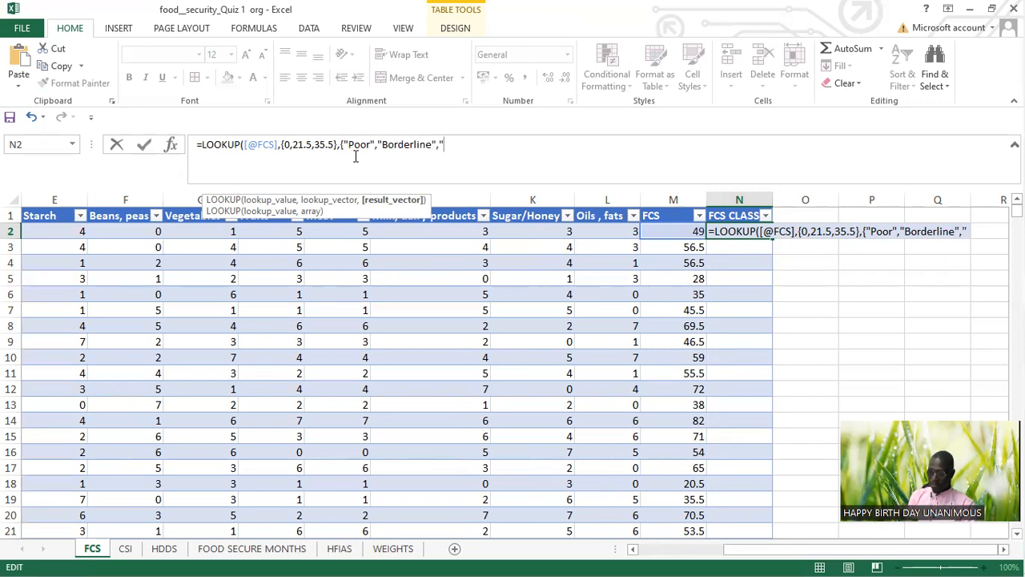
pyautogui.write('Accept')
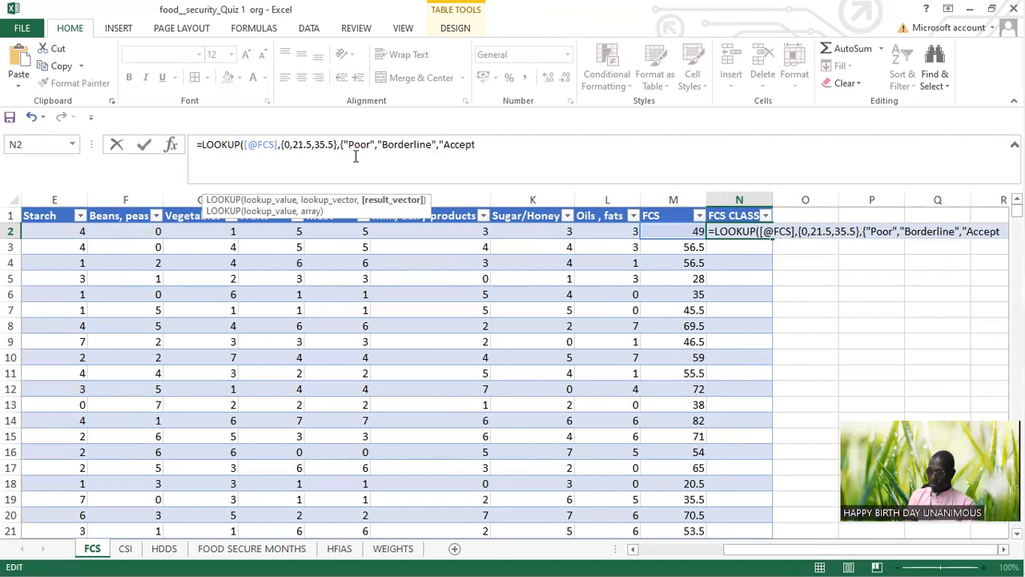
pyautogui.write('ab')
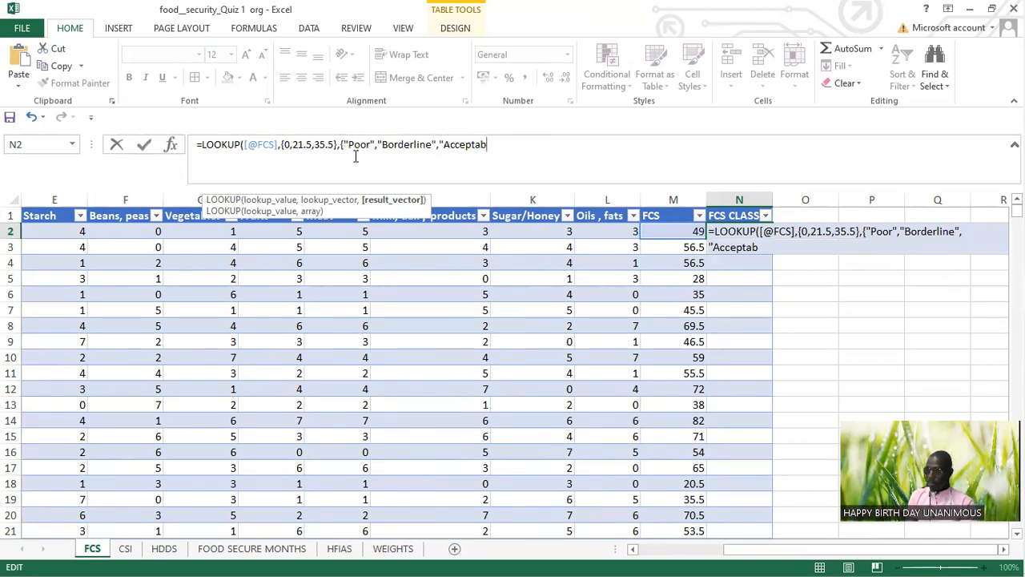
pyautogui.write('le"}')
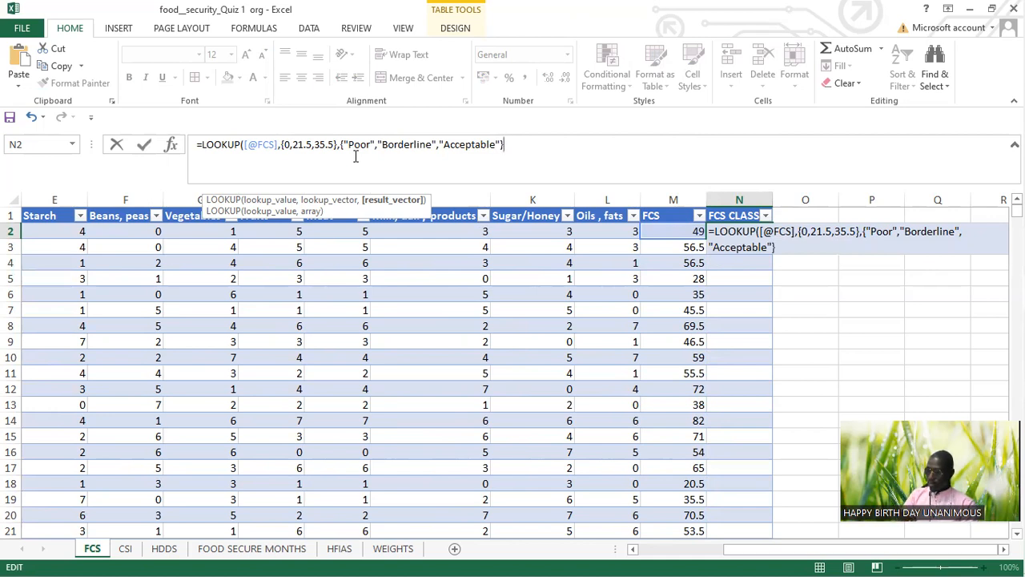
# Step: Add "Acceptable" as the third class label, close the result array and enter the LOOKUP formula for the FCS CLASS column
pyautogui.press('Return')
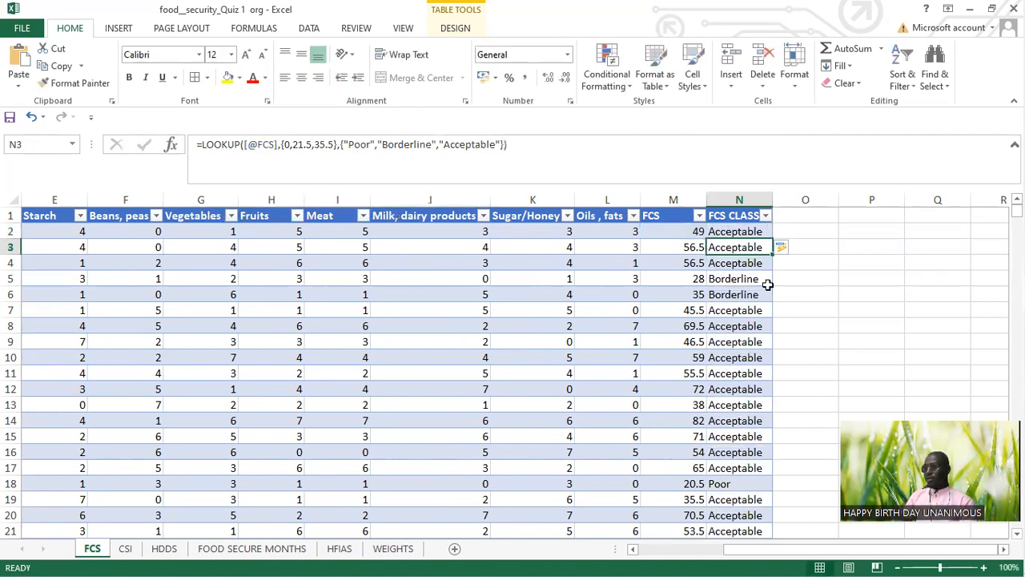
# Step: Review the FCS CLASS labels down the table against the FCS score in each row
pyautogui.scroll(-19, 753, 296)
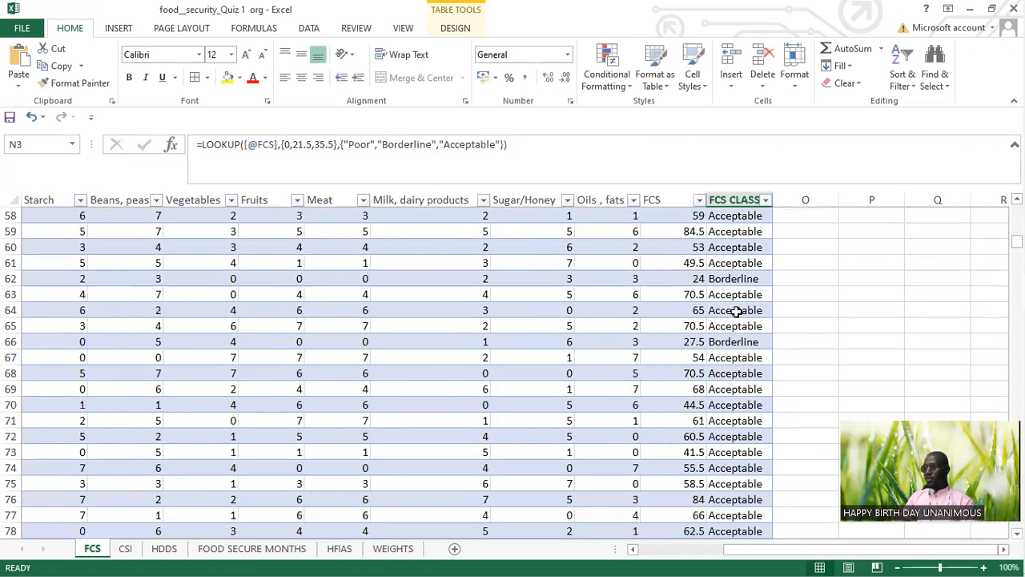
pyautogui.scroll(-17, 737, 312)
pyautogui.scroll(7, 745, 316)
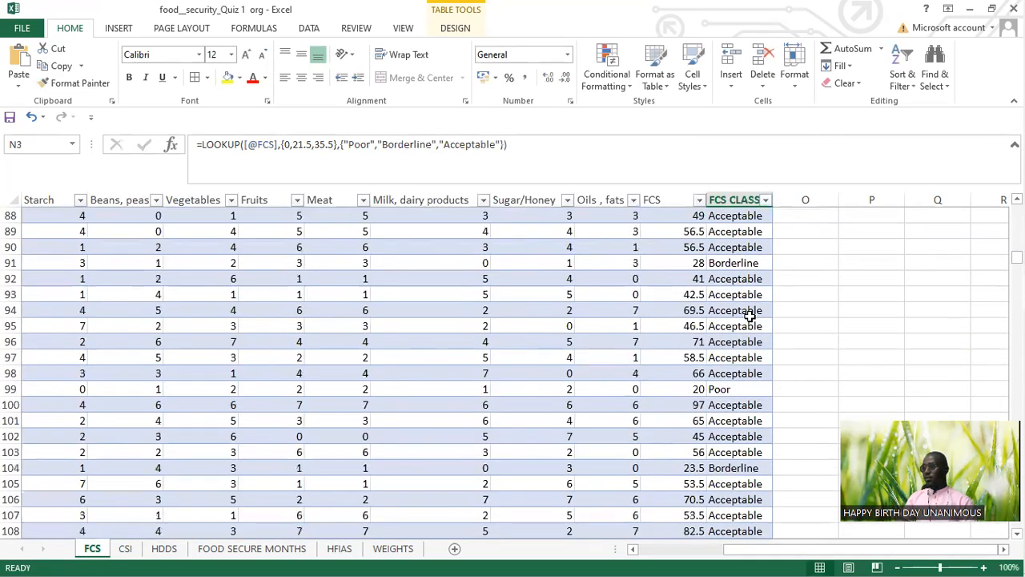
pyautogui.click(727, 277)
pyautogui.scroll(-11, 724, 320)
pyautogui.scroll(-18, 725, 325)
pyautogui.scroll(10, 735, 328)
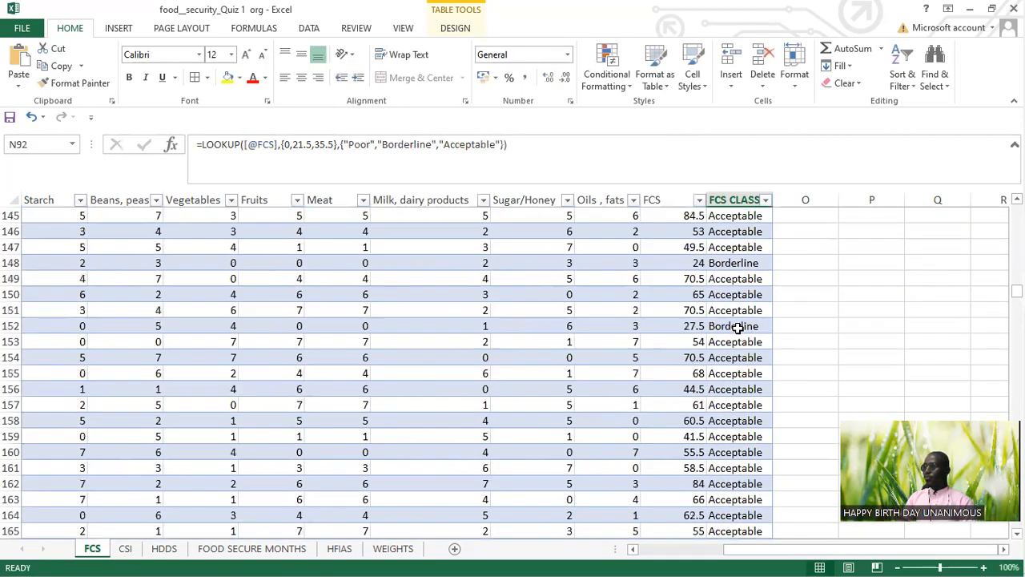
pyautogui.scroll(20, 740, 324)
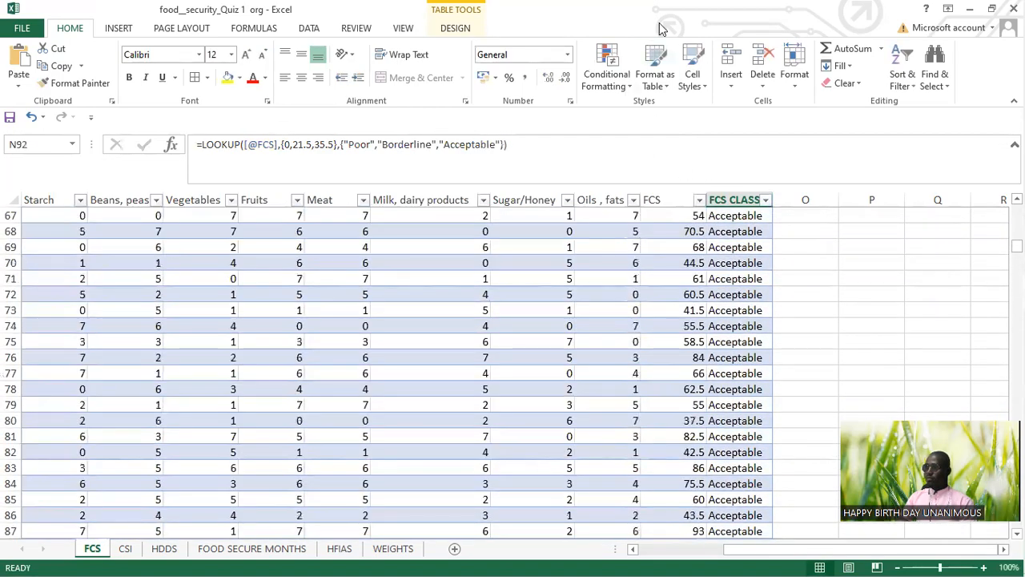
pyautogui.click(780, 26)
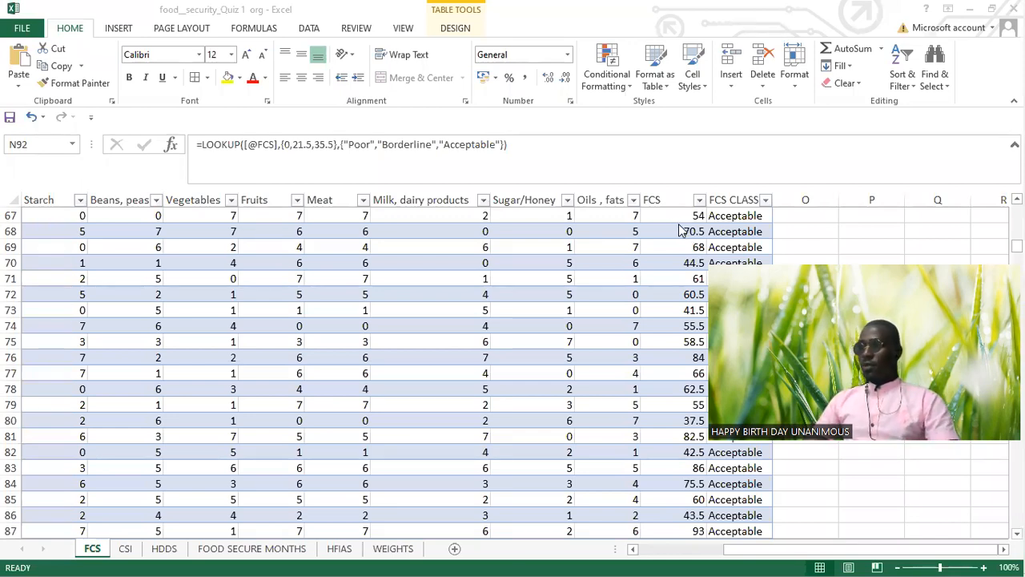
pyautogui.scroll(20, 673, 220)
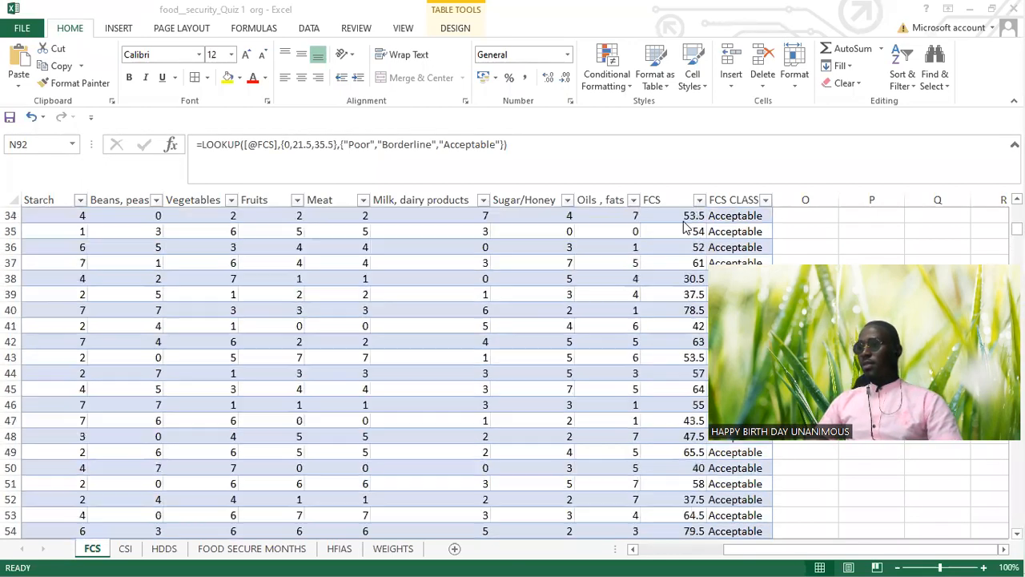
pyautogui.scroll(1, 685, 220)
pyautogui.scroll(-3, 681, 232)
pyautogui.scroll(3, 682, 234)
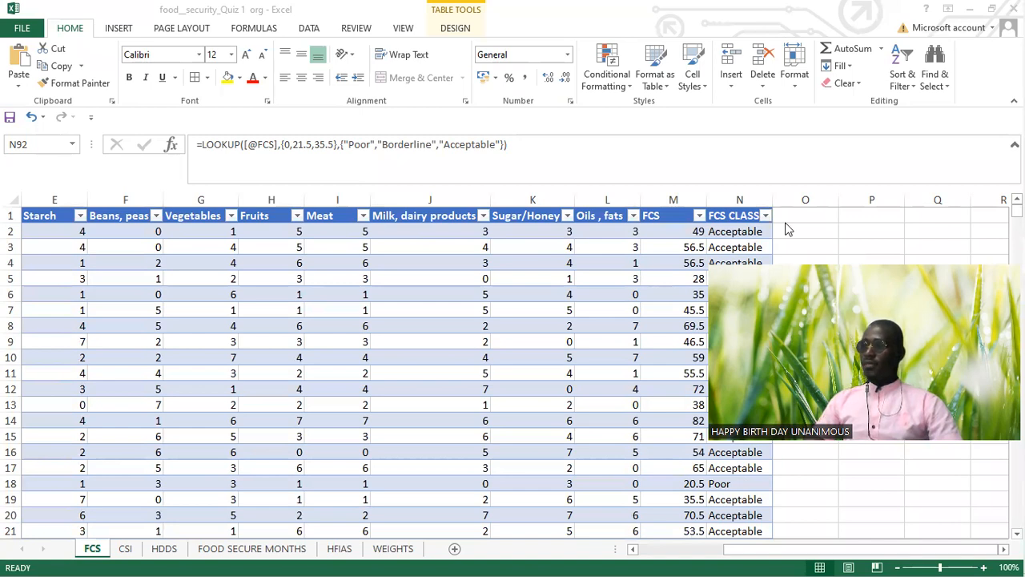
# Step: Examine the distinct scores in the FCS column's filter list from lowest to highest, and close the list without filtering
pyautogui.click(702, 221)
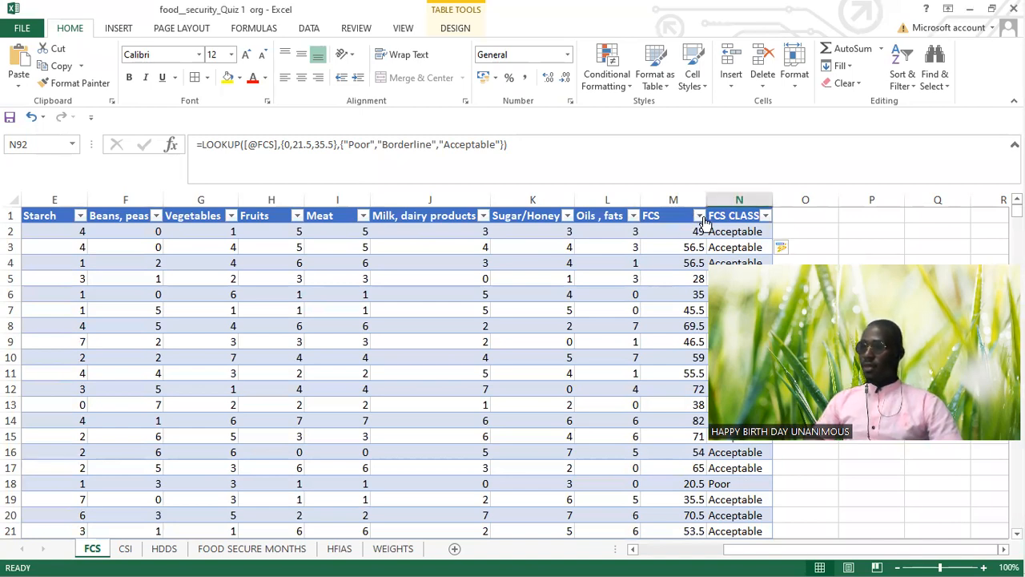
pyautogui.click(700, 218)
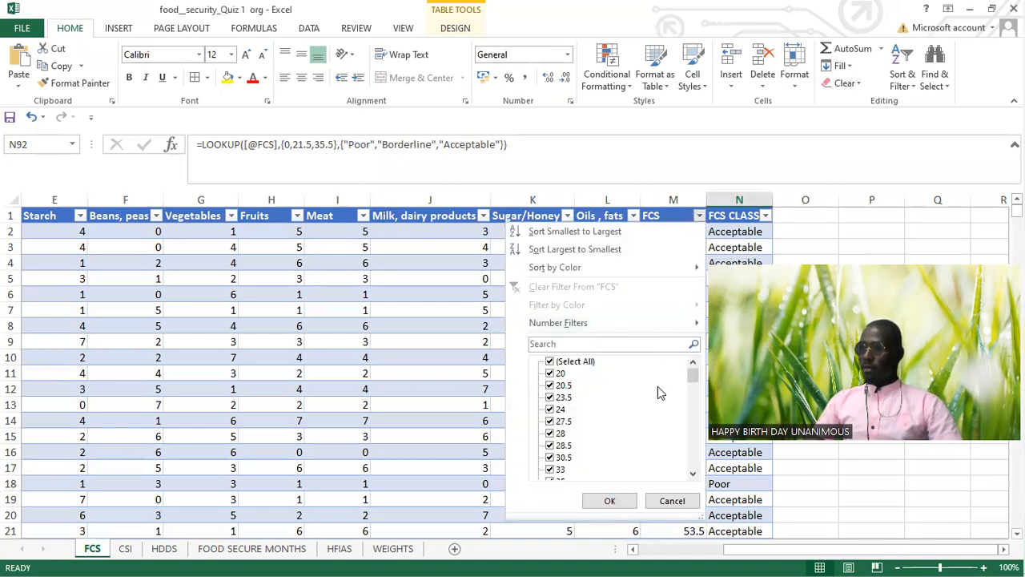
pyautogui.scroll(-15, 556, 400)
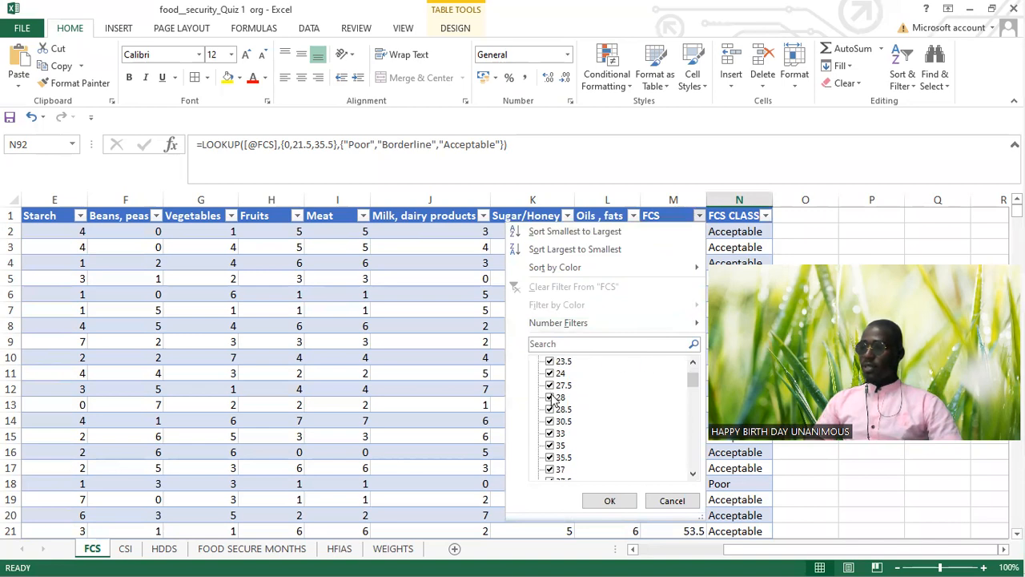
pyautogui.scroll(-5, 606, 444)
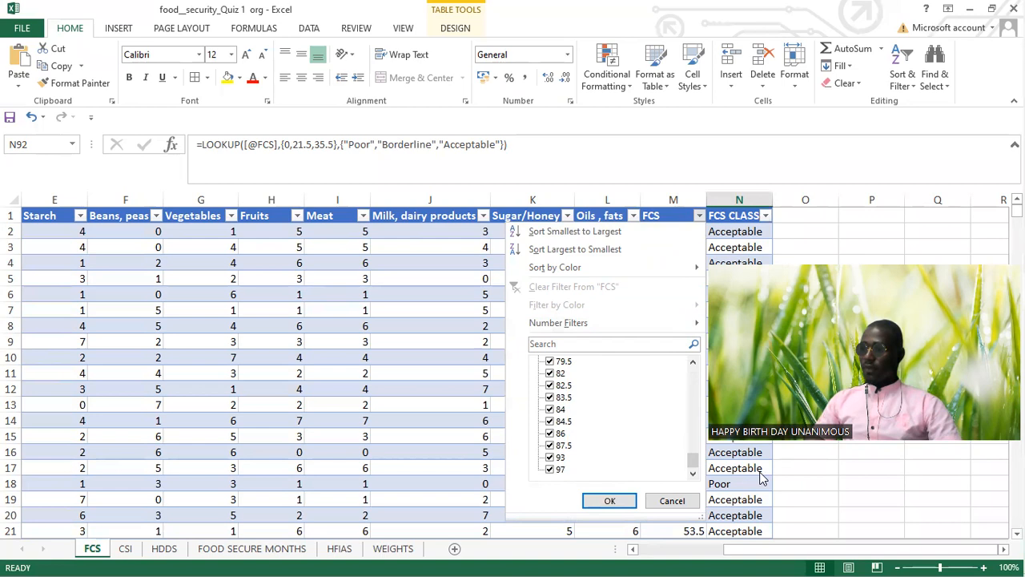
pyautogui.moveTo(696, 466); pyautogui.dragTo(694, 353)
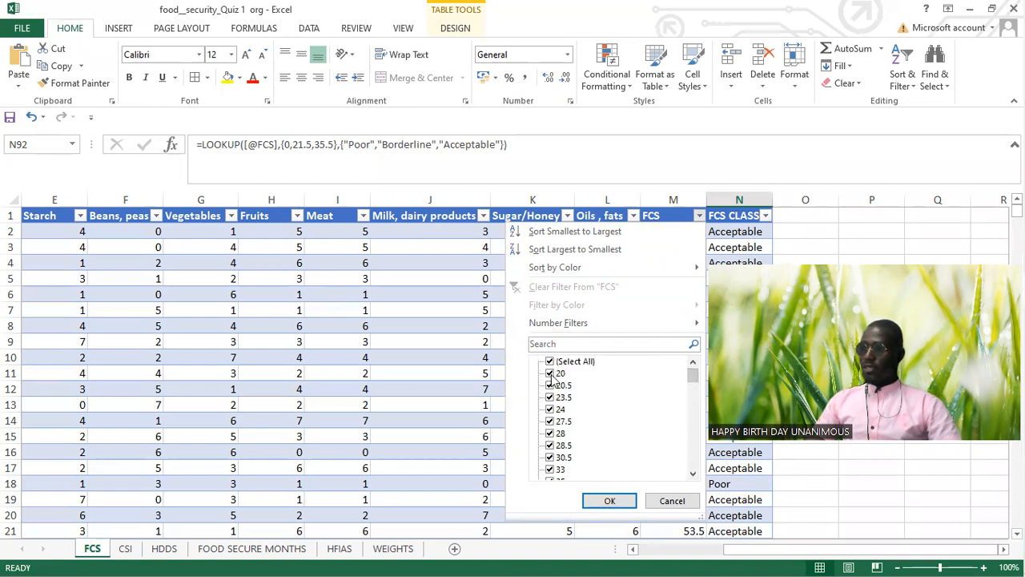
pyautogui.click(673, 499)
# Step: Review the FCS scores and their classes down the table, checking the score formula in a few rows
pyautogui.scroll(-9, 673, 336)
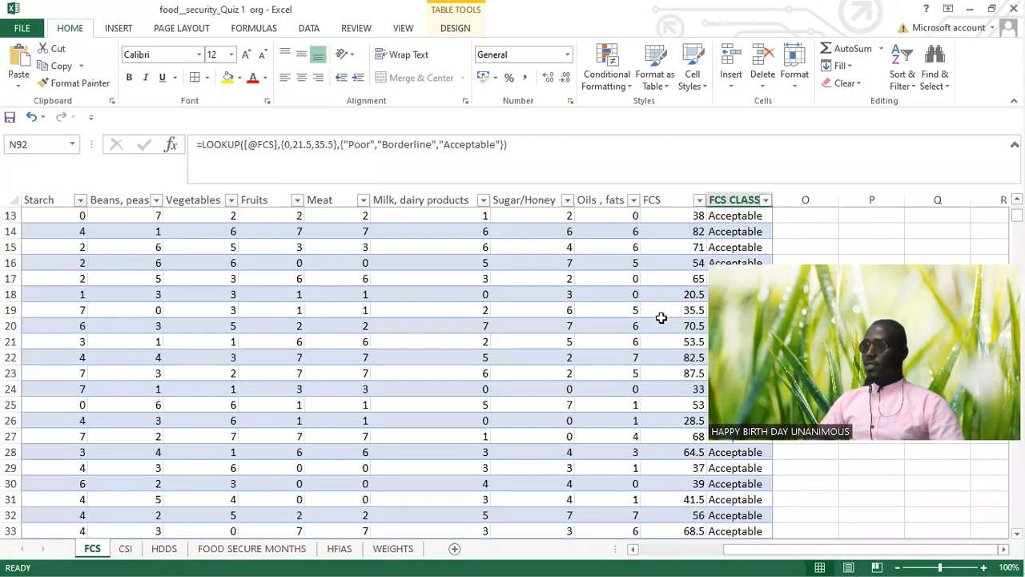
pyautogui.scroll(-12, 676, 329)
pyautogui.scroll(7, 679, 276)
pyautogui.scroll(14, 687, 274)
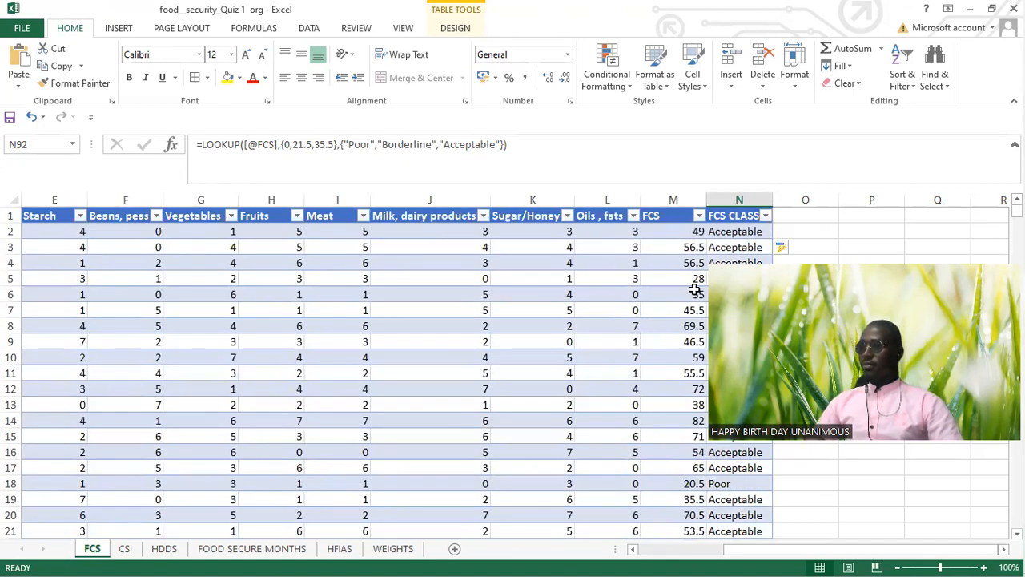
pyautogui.click(693, 291)
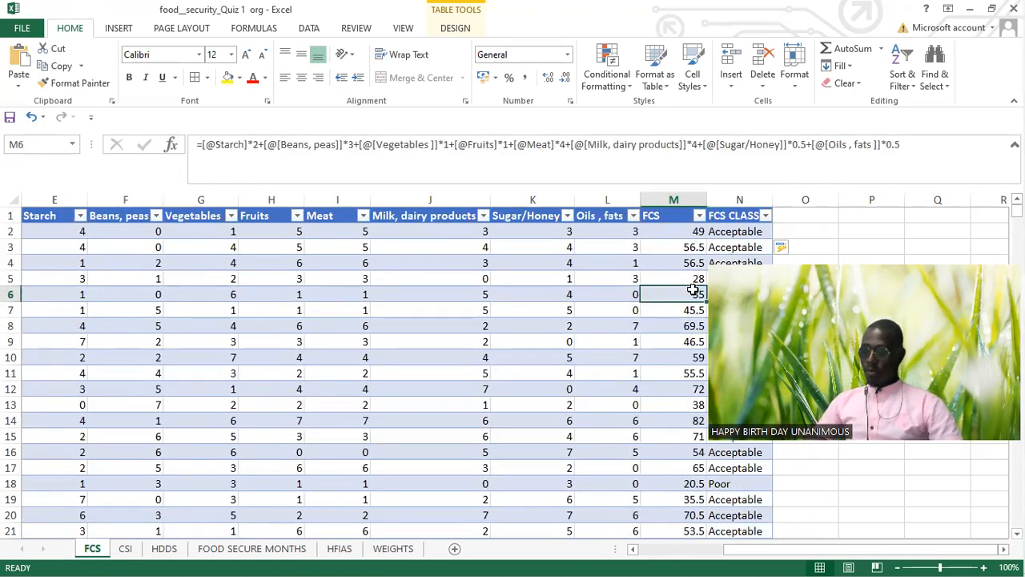
pyautogui.click(688, 327)
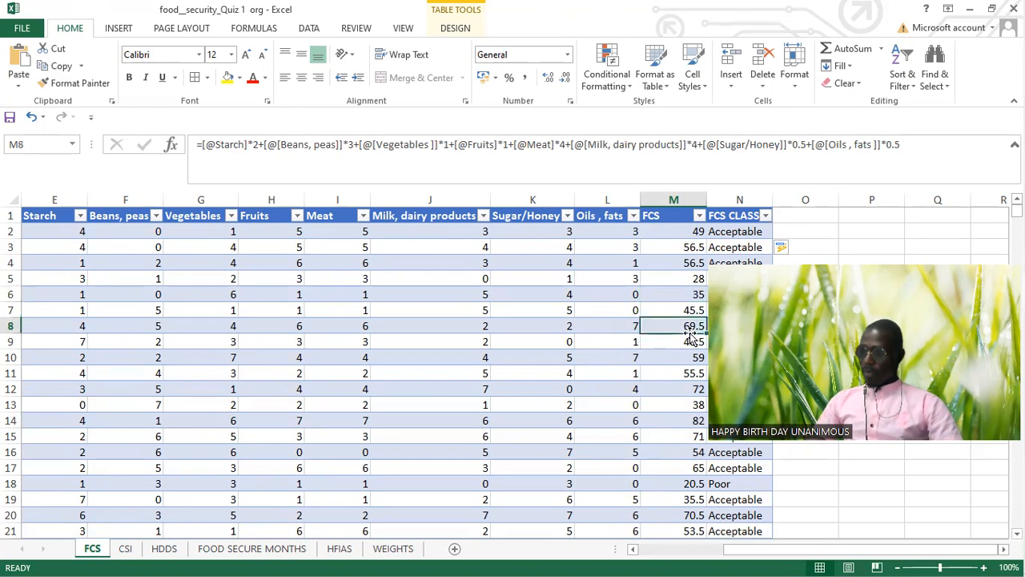
pyautogui.scroll(-9, 684, 328)
pyautogui.scroll(-20, 677, 318)
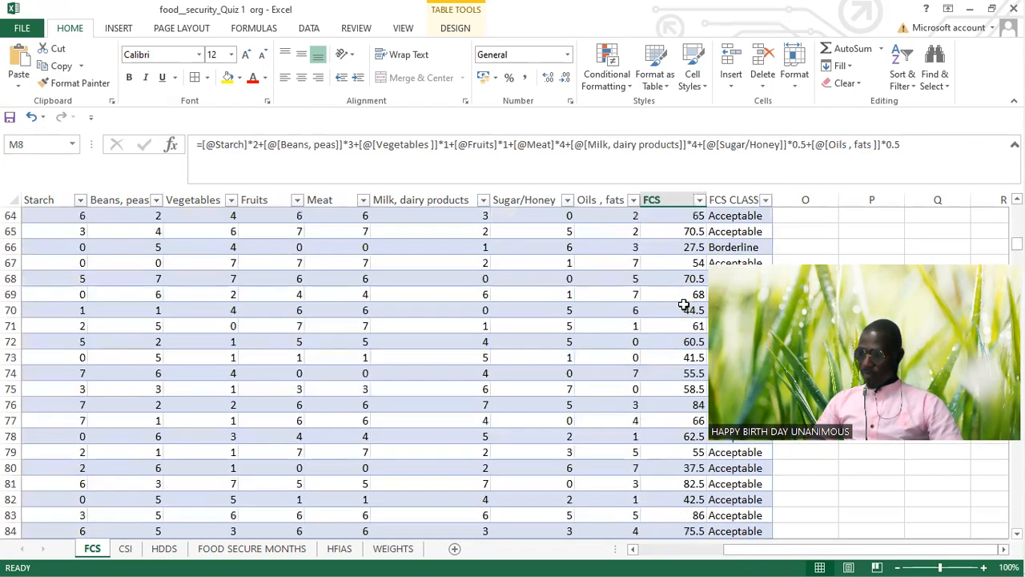
pyautogui.scroll(-5, 679, 283)
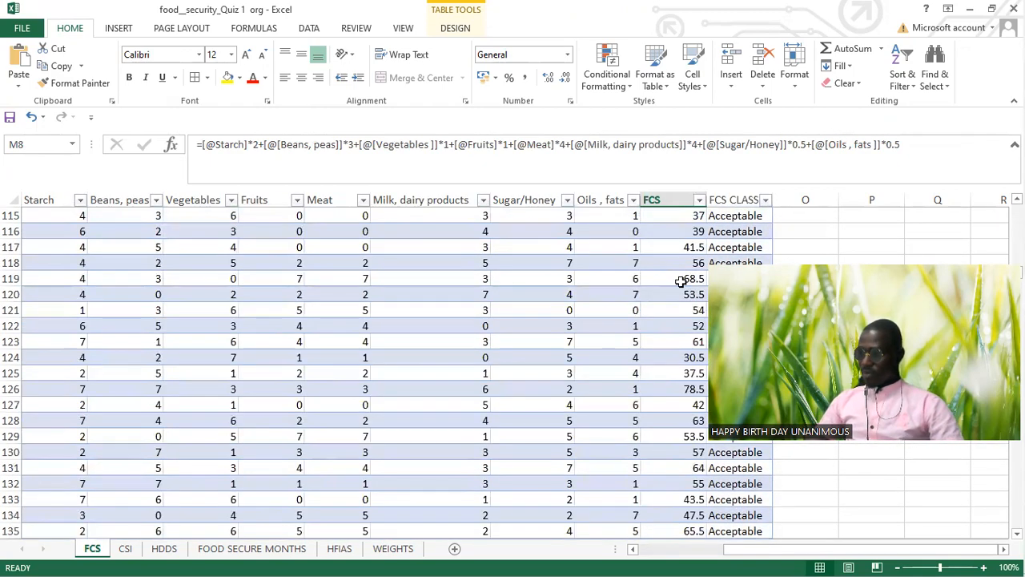
# Step: Calculate the average of the FCS column in M601, directly below the last table row, and clear the result
pyautogui.click(679, 278)
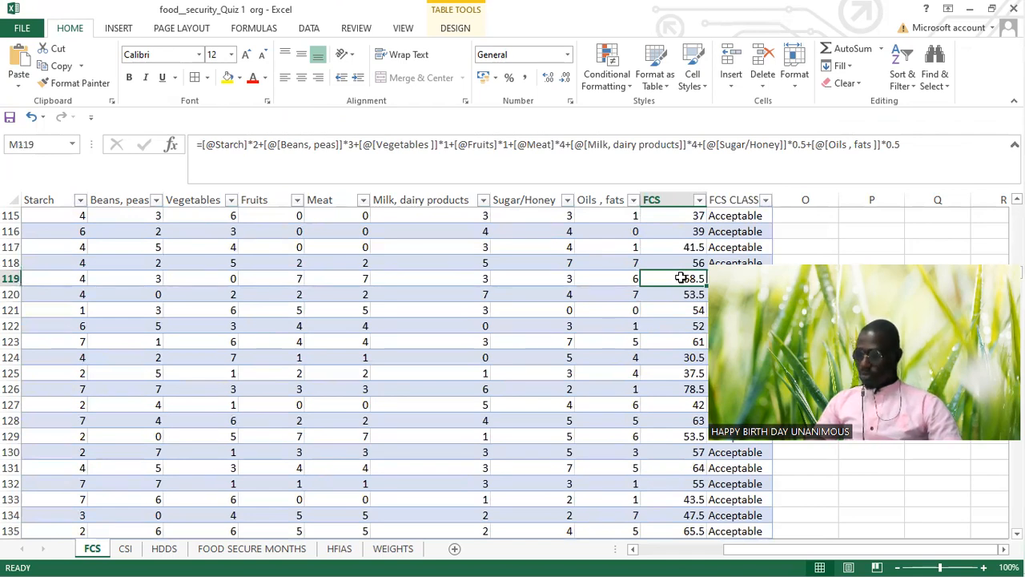
pyautogui.hotkey('ctrl', 'Down')
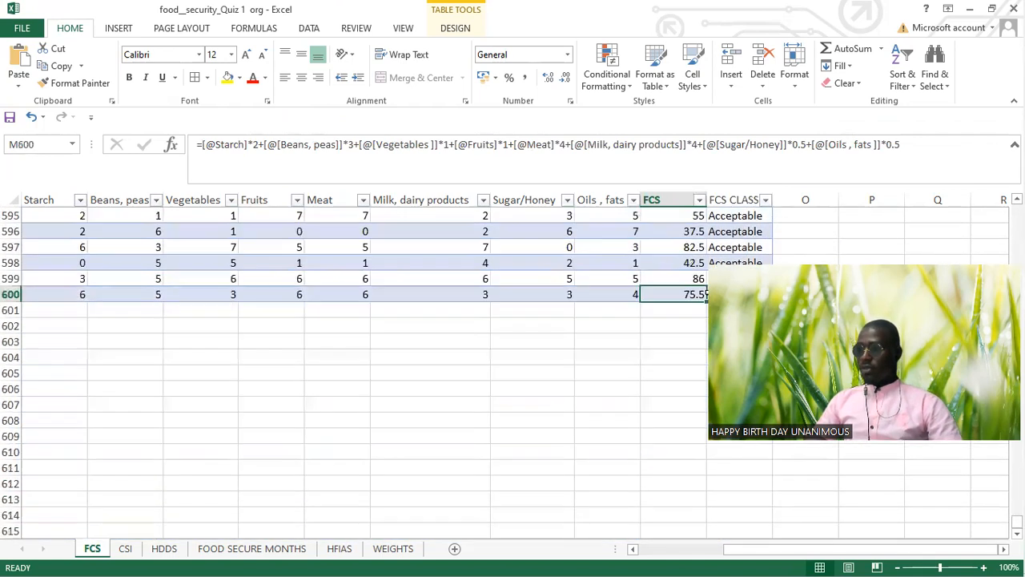
pyautogui.click(695, 311)
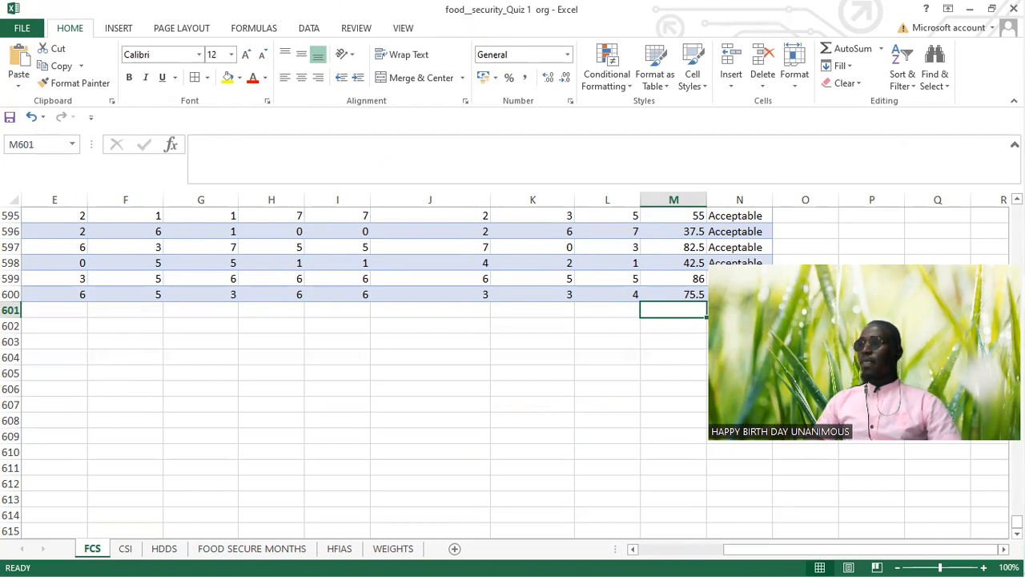
pyautogui.click(881, 52)
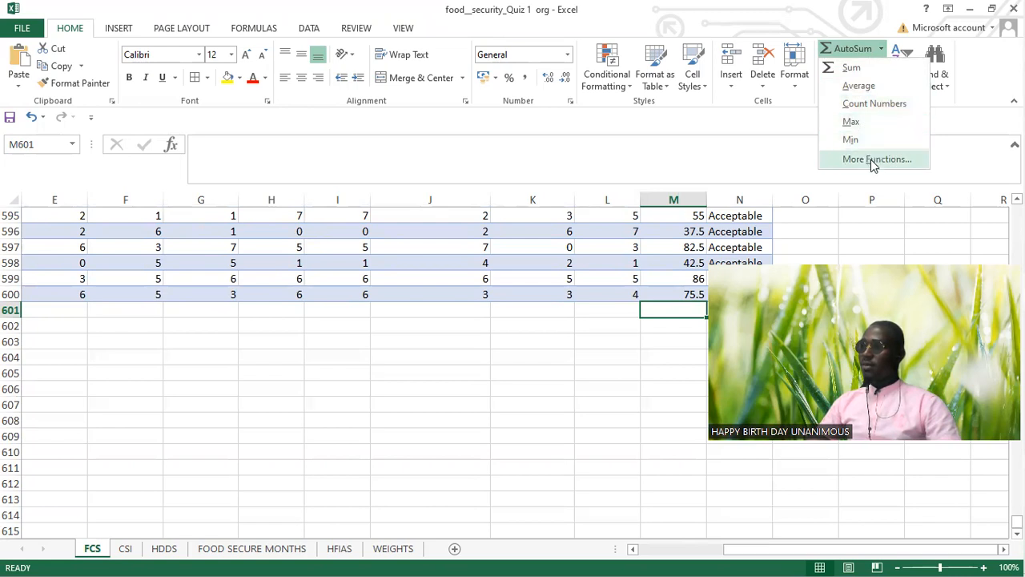
pyautogui.click(859, 86)
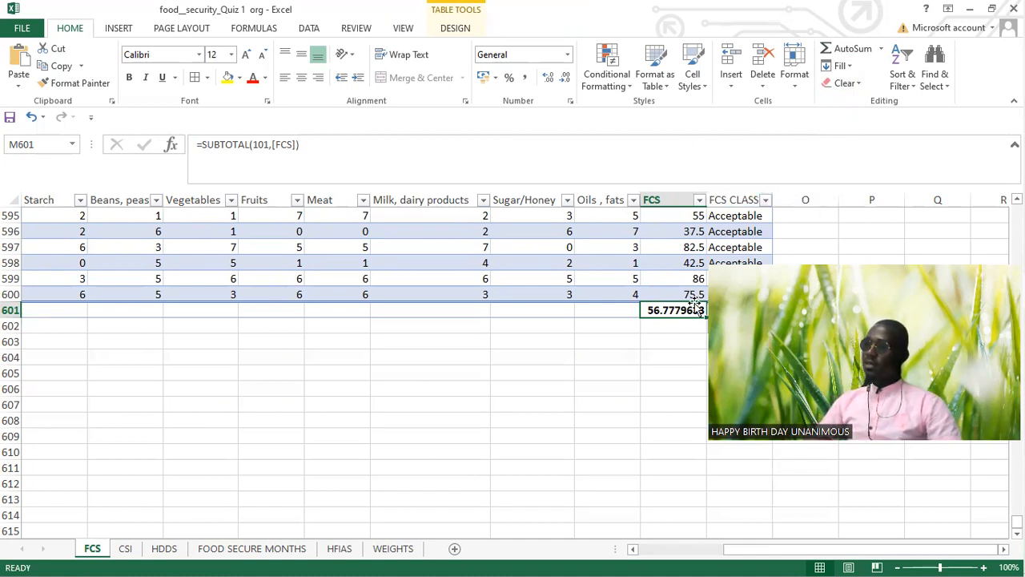
pyautogui.press('Delete')
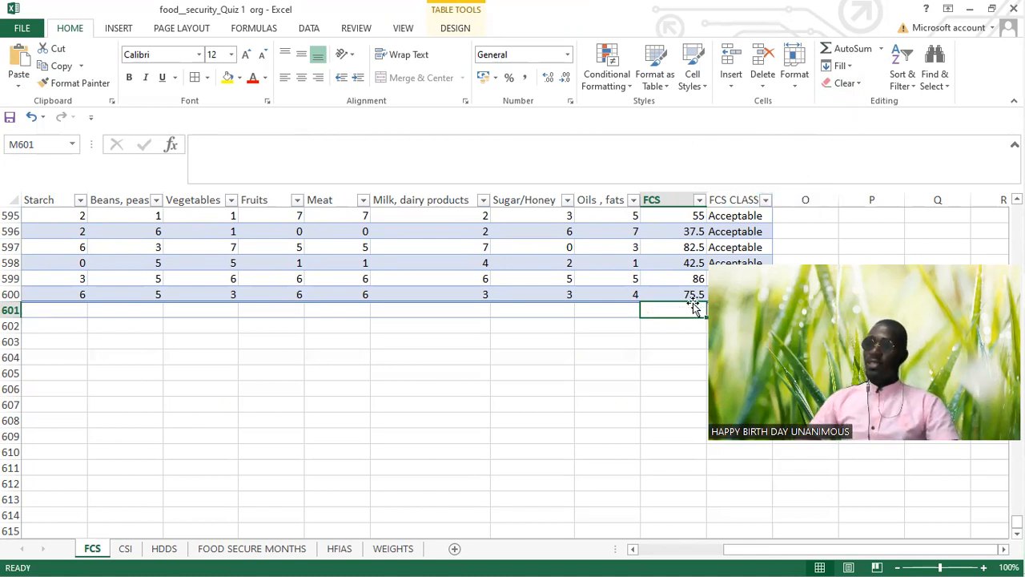
# Step: Calculate the maximum and the minimum of the FCS column in turn in M601, clearing each result
pyautogui.click(881, 49)
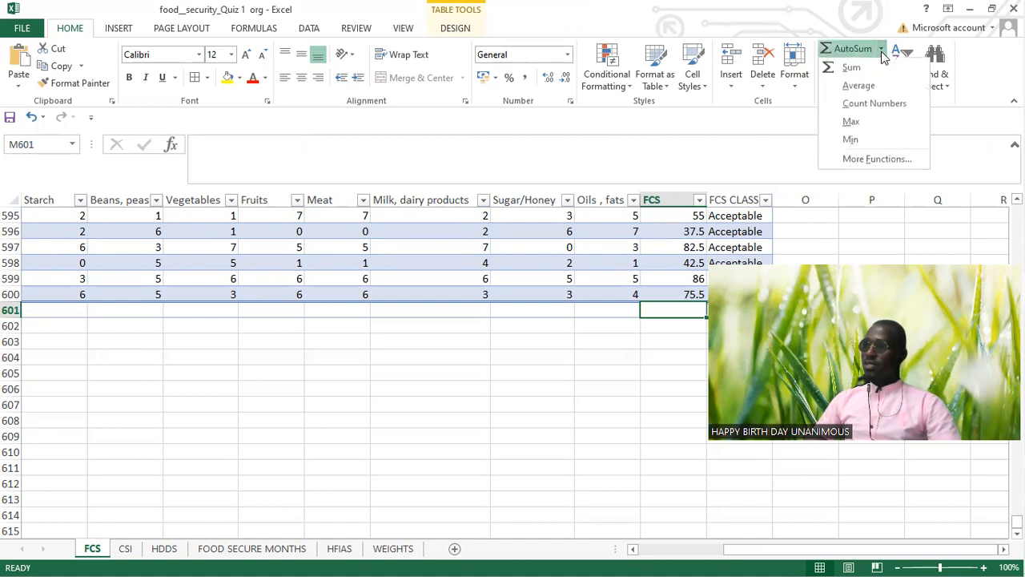
pyautogui.click(853, 121)
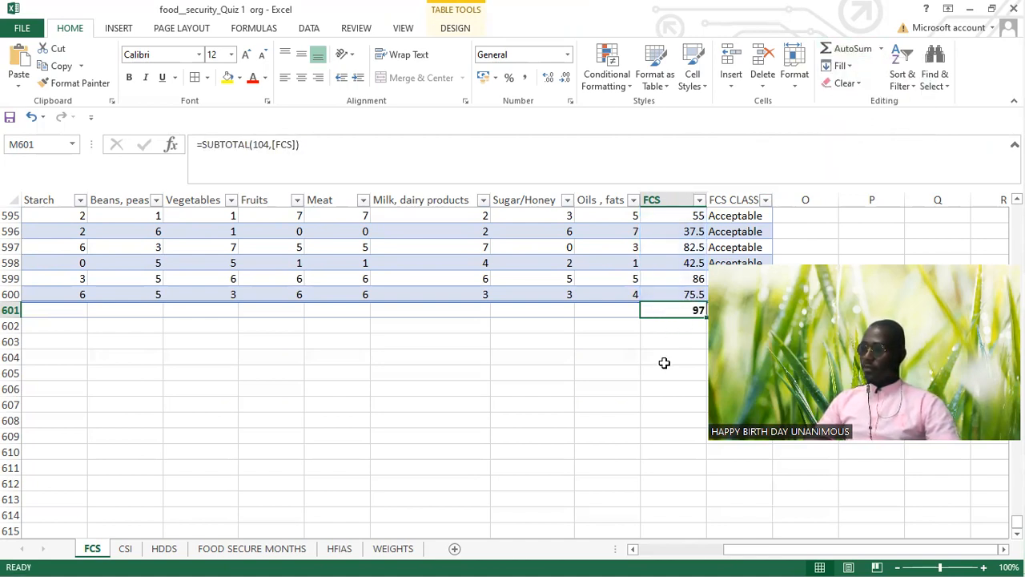
pyautogui.press('Delete')
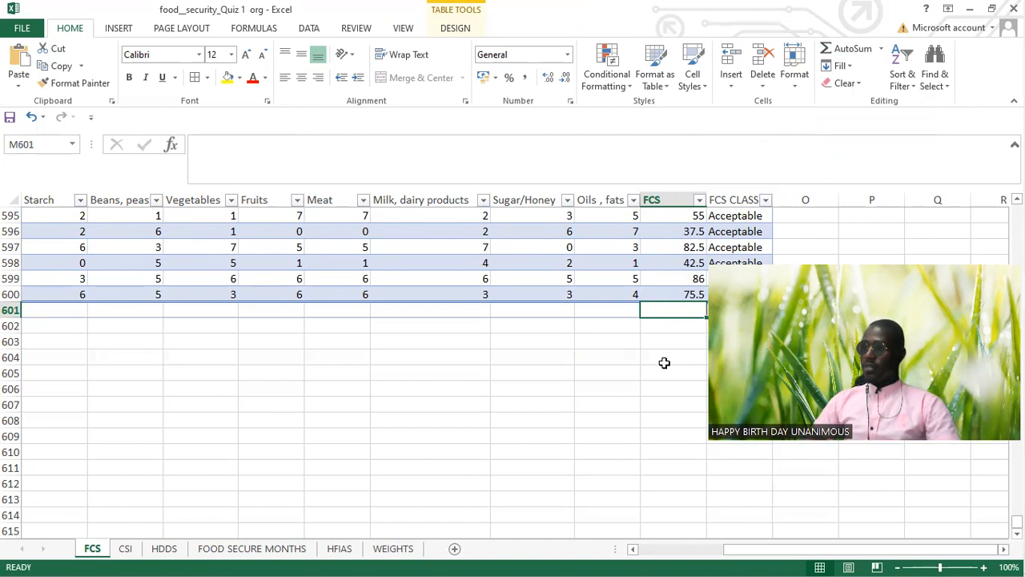
pyautogui.click(881, 49)
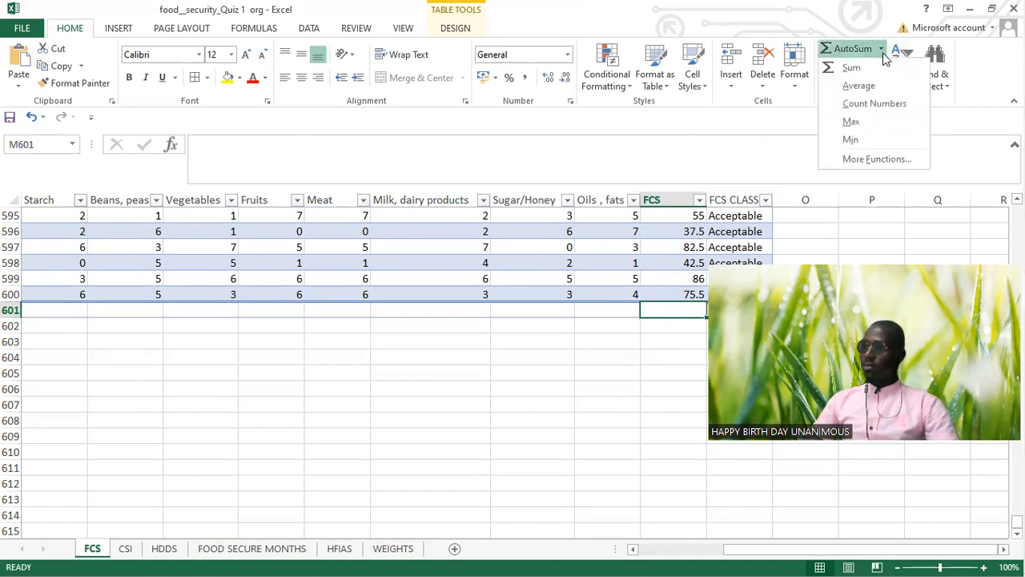
pyautogui.click(852, 139)
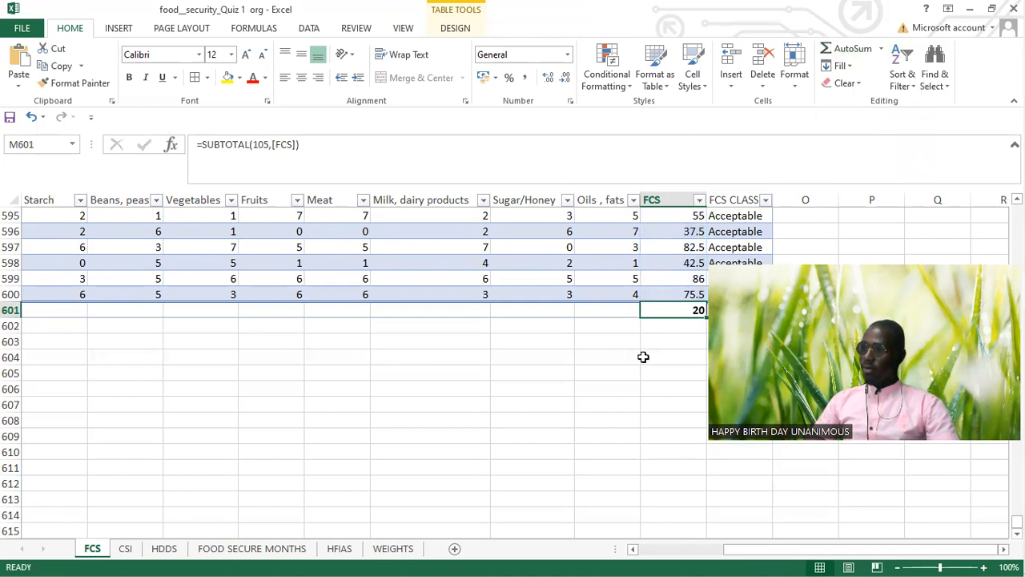
pyautogui.press('Delete')
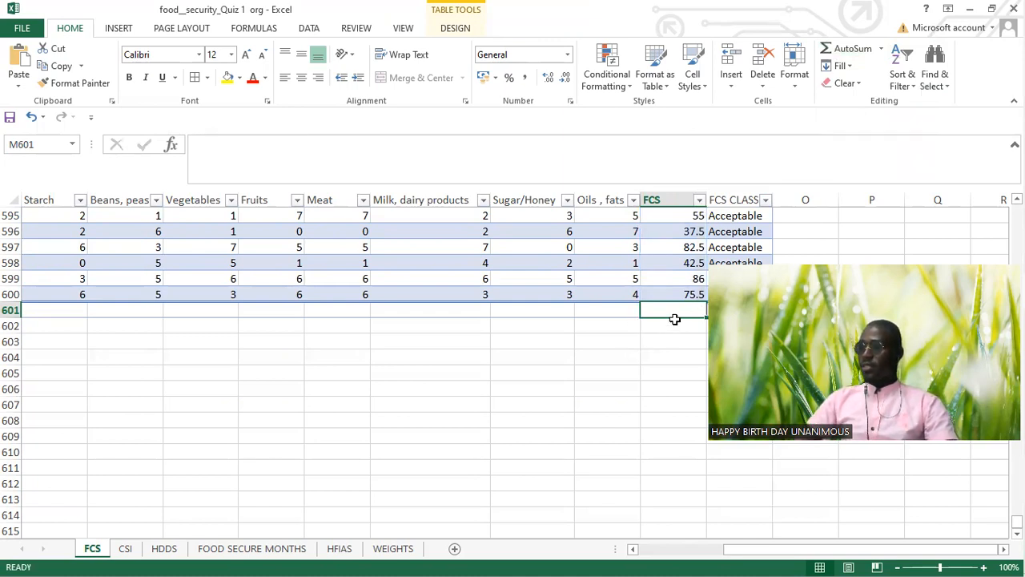
# Step: Calculate the sum of the FCS column in M601 and keep it as the total below the table
pyautogui.click(881, 49)
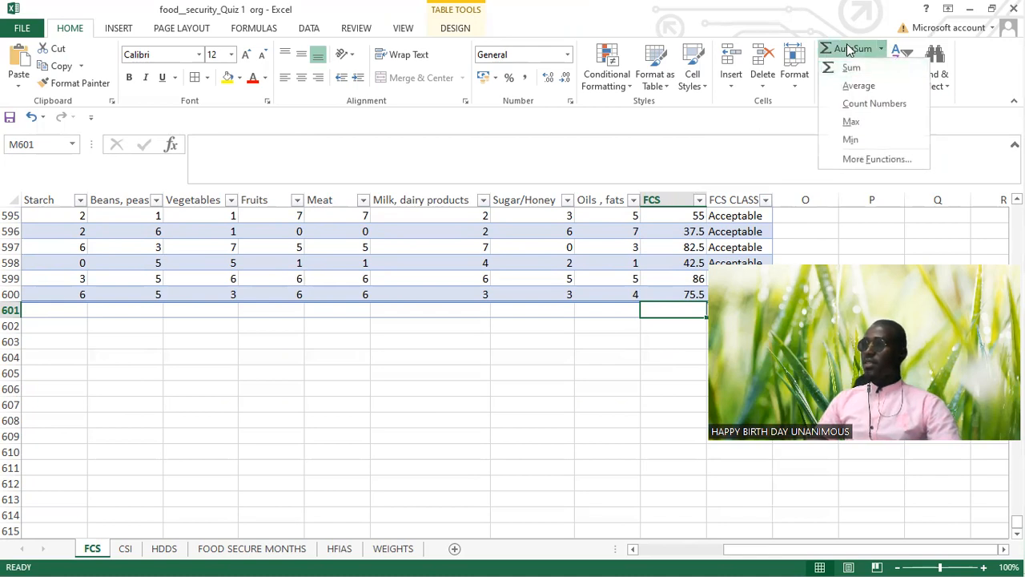
pyautogui.click(850, 50)
pyautogui.click(689, 341)
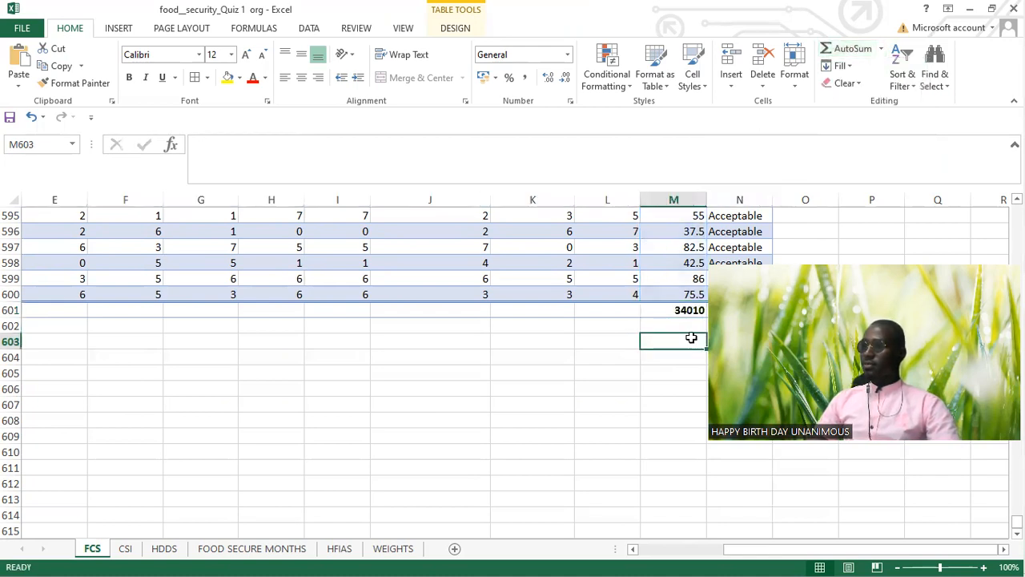
pyautogui.click(686, 311)
pyautogui.click(852, 50)
pyautogui.click(853, 50)
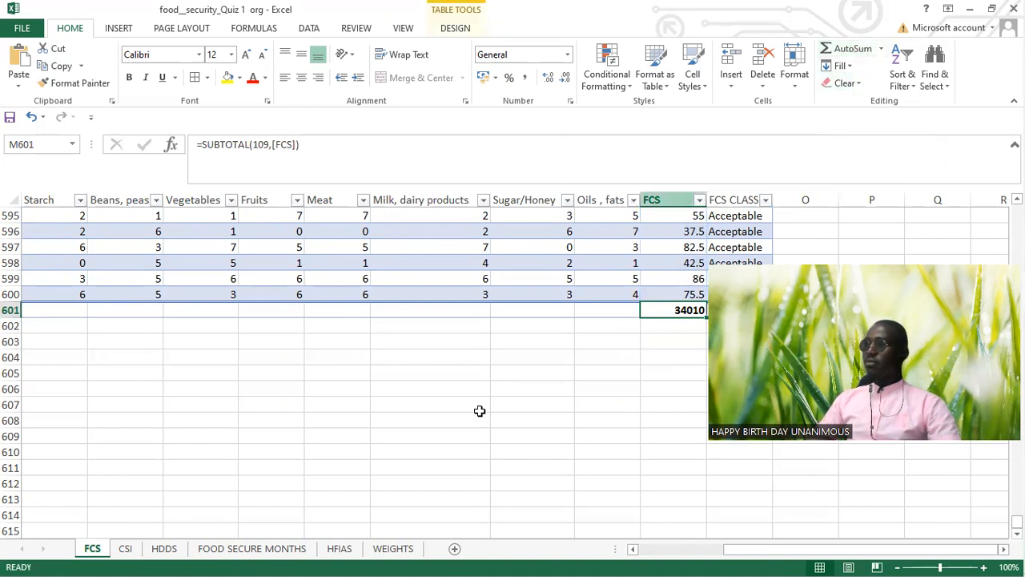
pyautogui.click(686, 341)
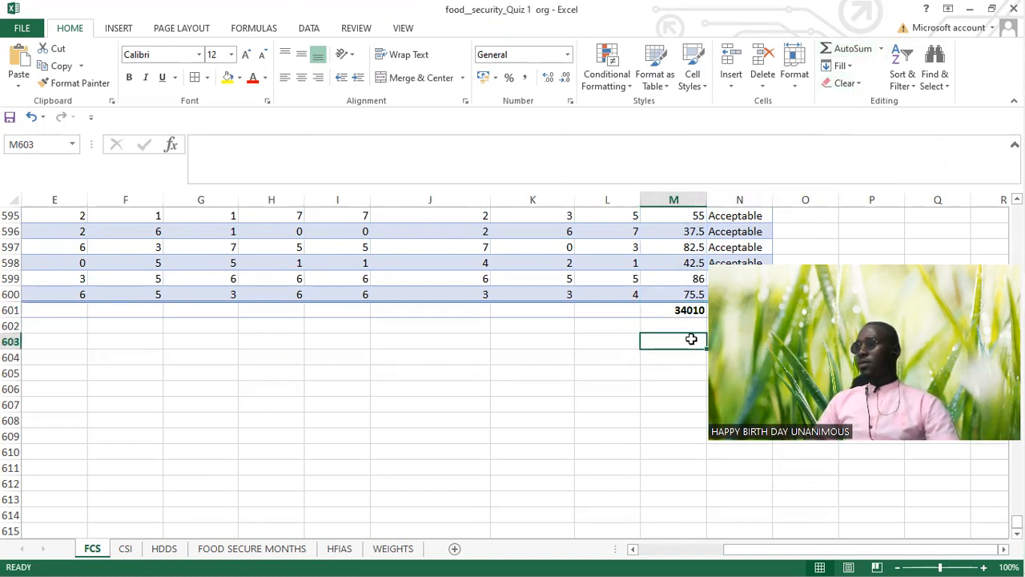
# Step: Return to the start of the FCS table and create a PivotTable from Table3 on a new worksheet
pyautogui.scroll(17, 668, 375)
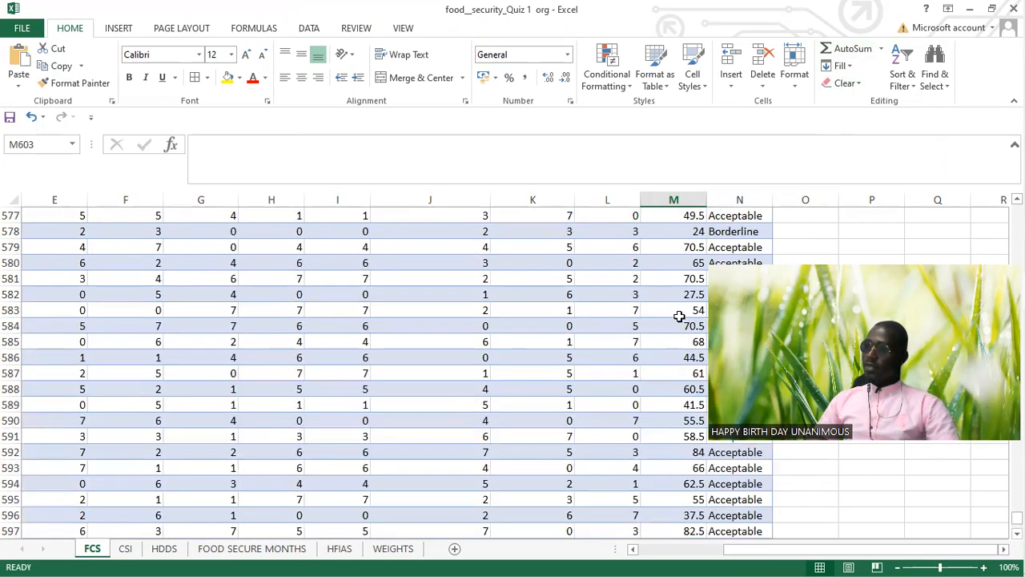
pyautogui.scroll(20, 680, 320)
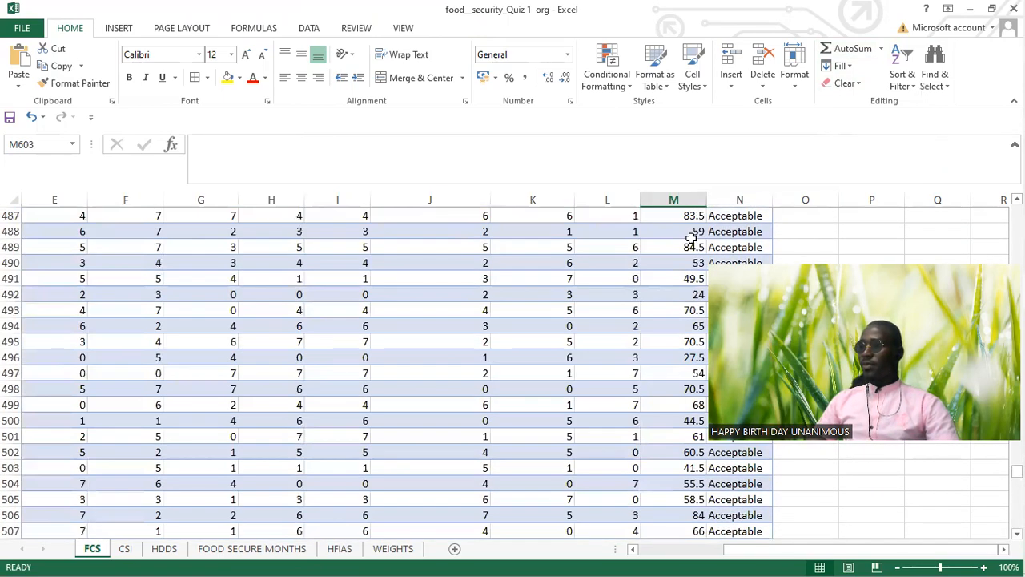
pyautogui.scroll(20, 691, 233)
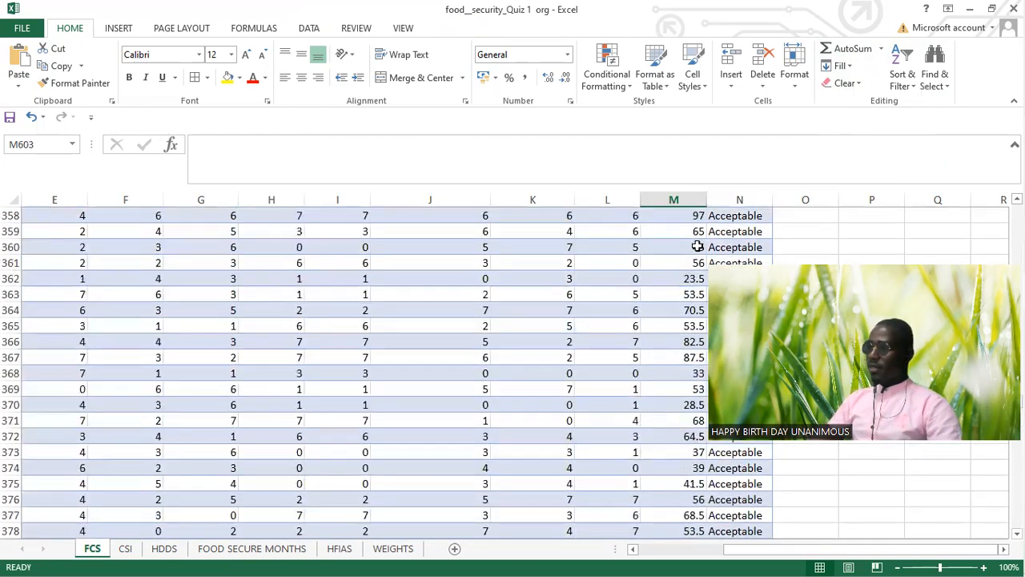
pyautogui.scroll(7, 694, 254)
pyautogui.click(690, 270)
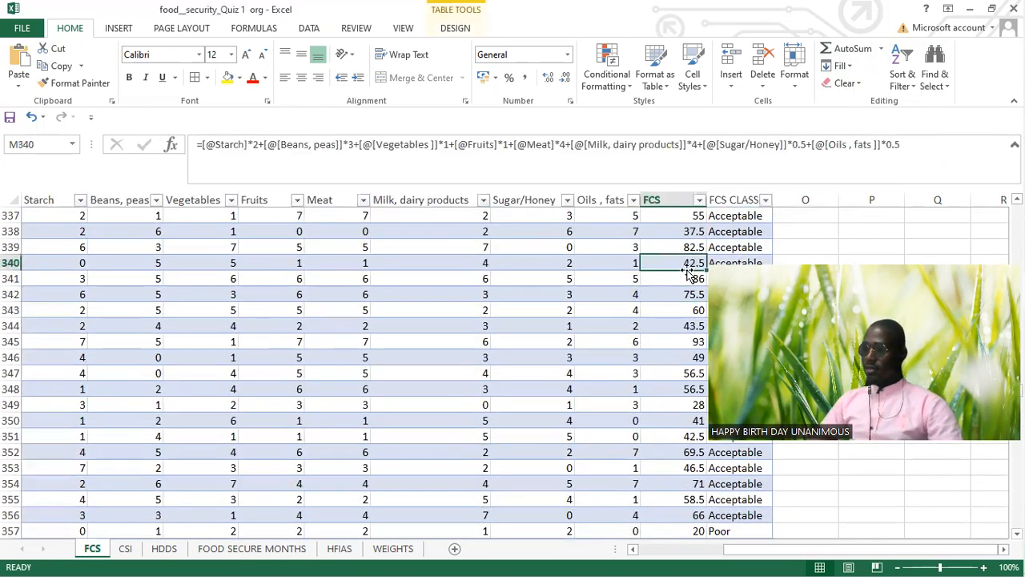
pyautogui.hotkey('ctrl', 'Up')
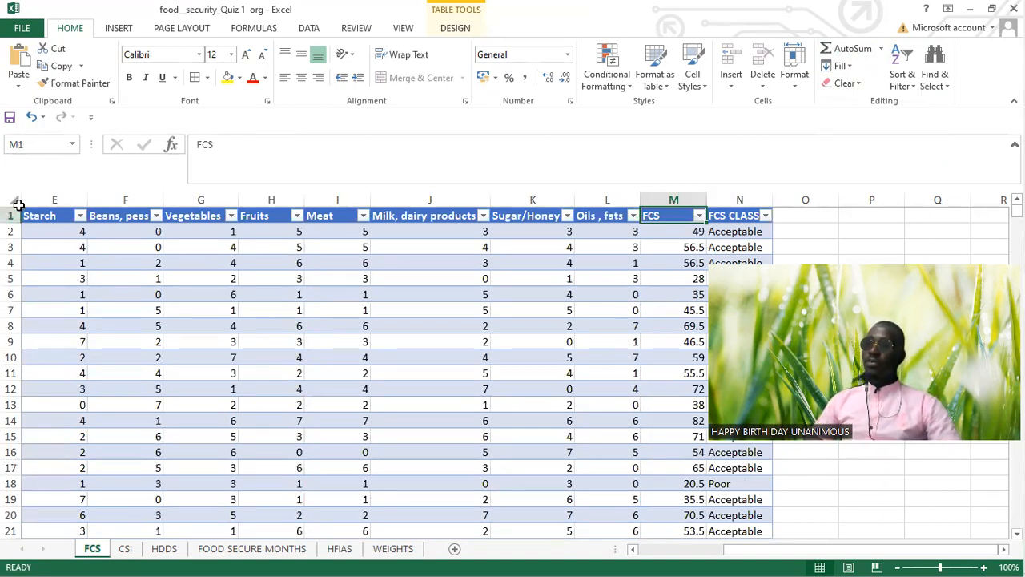
pyautogui.click(39, 231)
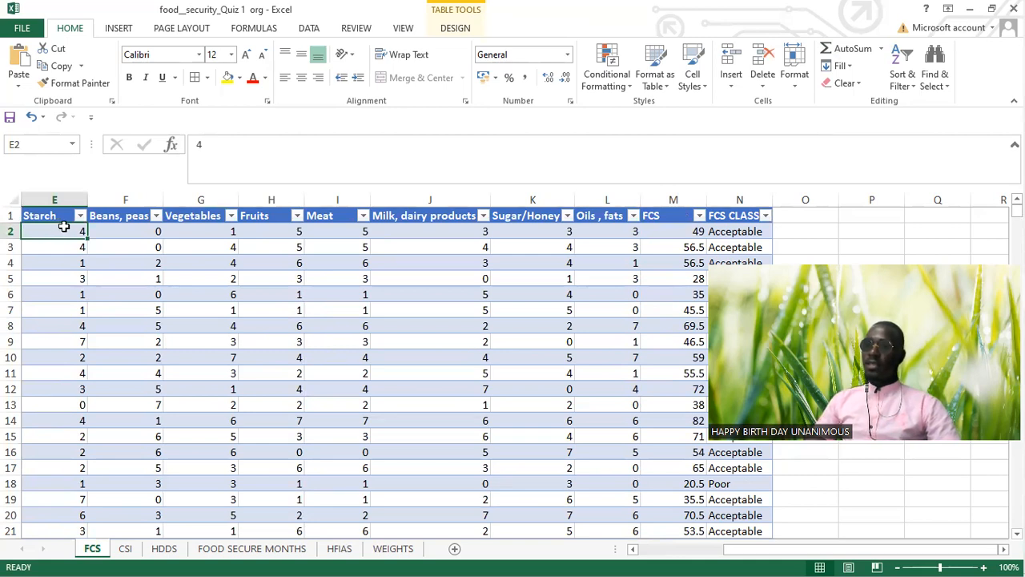
pyautogui.click(116, 29)
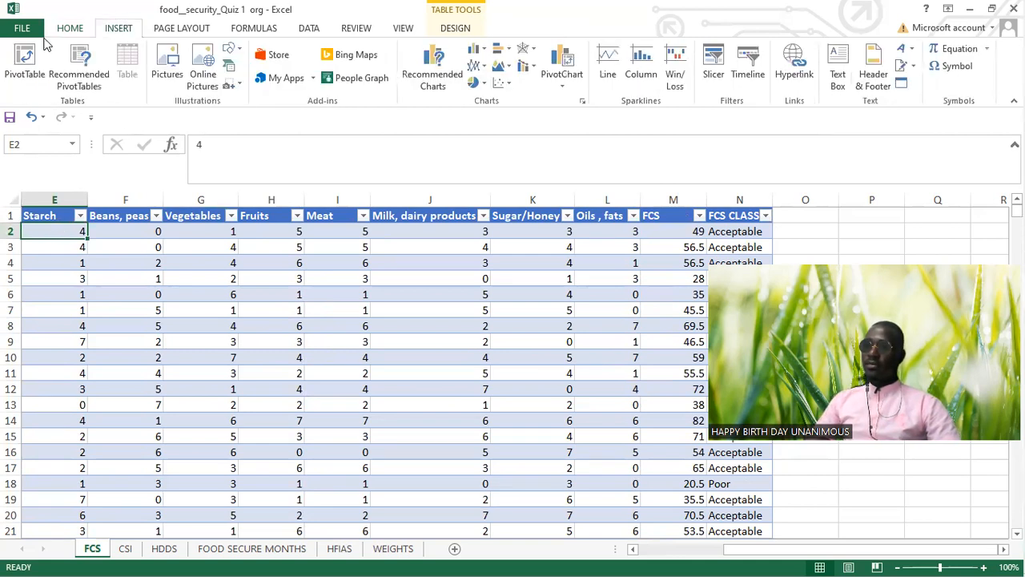
pyautogui.click(25, 66)
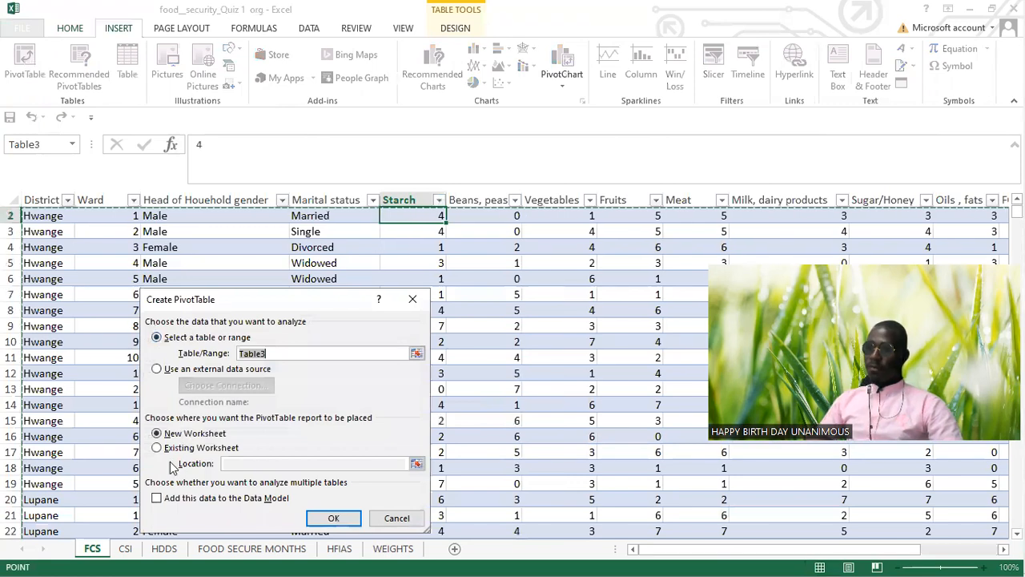
pyautogui.click(351, 522)
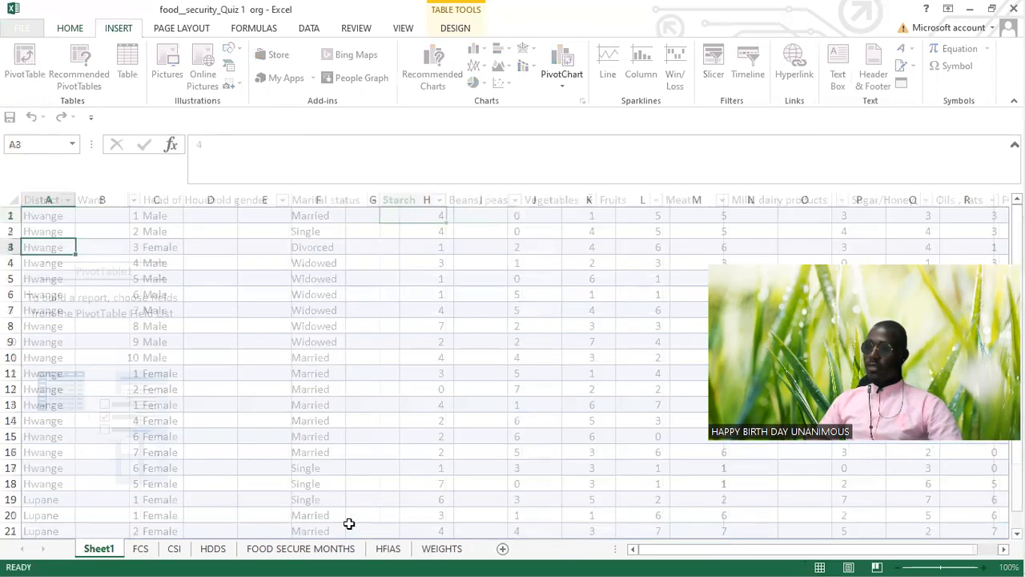
# Step: Add District as the row field and FCS as the value field of the PivotTable
pyautogui.moveTo(626, 262); pyautogui.dragTo(633, 502)
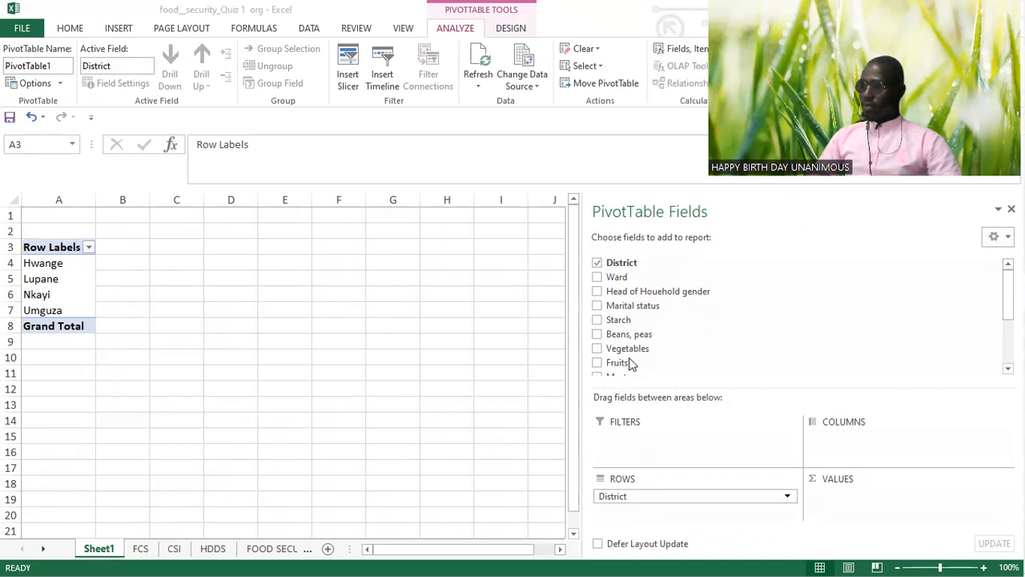
pyautogui.scroll(-3, 629, 363)
pyautogui.moveTo(616, 343); pyautogui.dragTo(843, 513)
pyautogui.moveTo(613, 333); pyautogui.dragTo(841, 501)
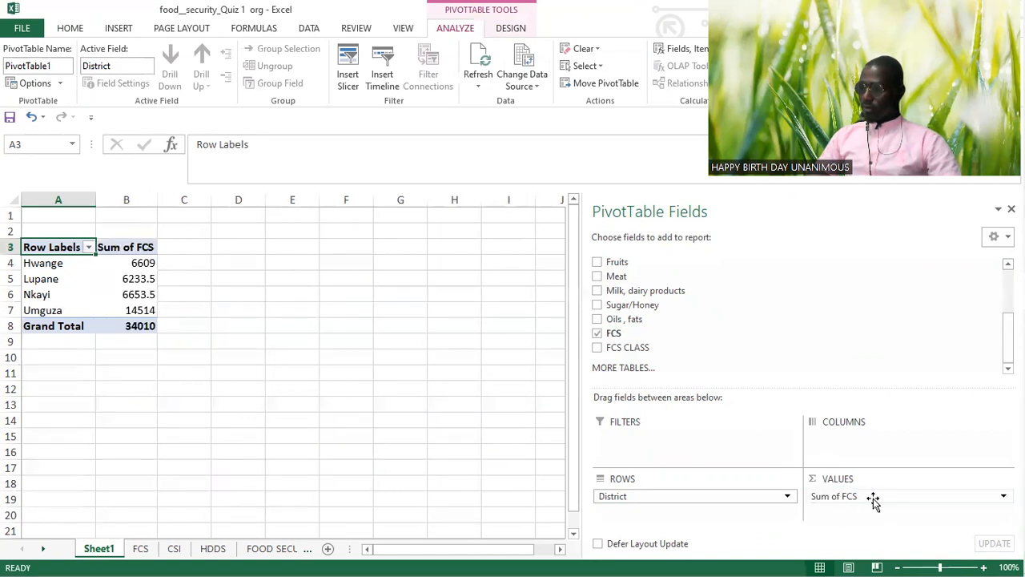
# Step: Summarise the FCS value field by Average instead of Sum
pyautogui.click(871, 496)
pyautogui.click(817, 479)
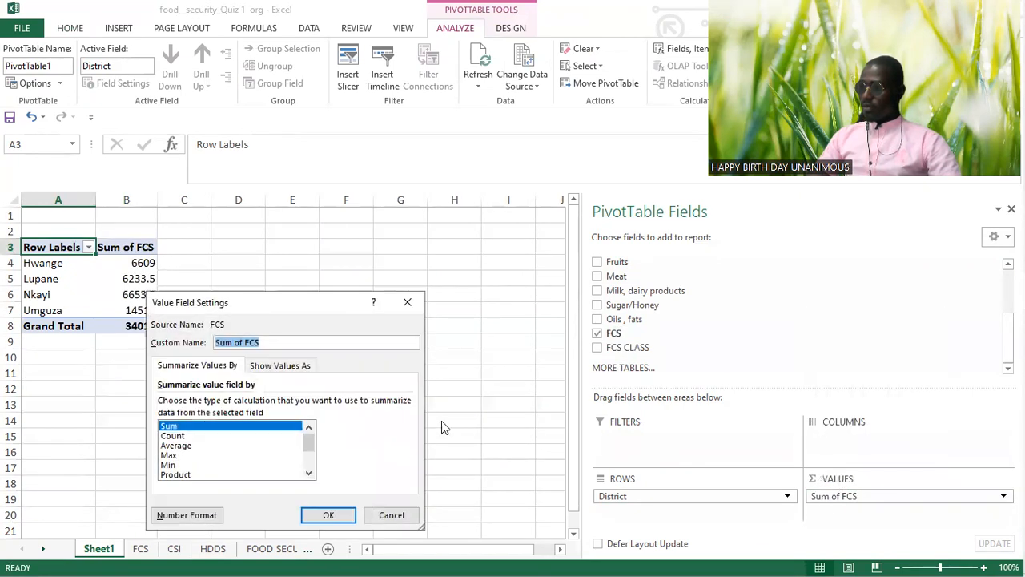
pyautogui.click(228, 446)
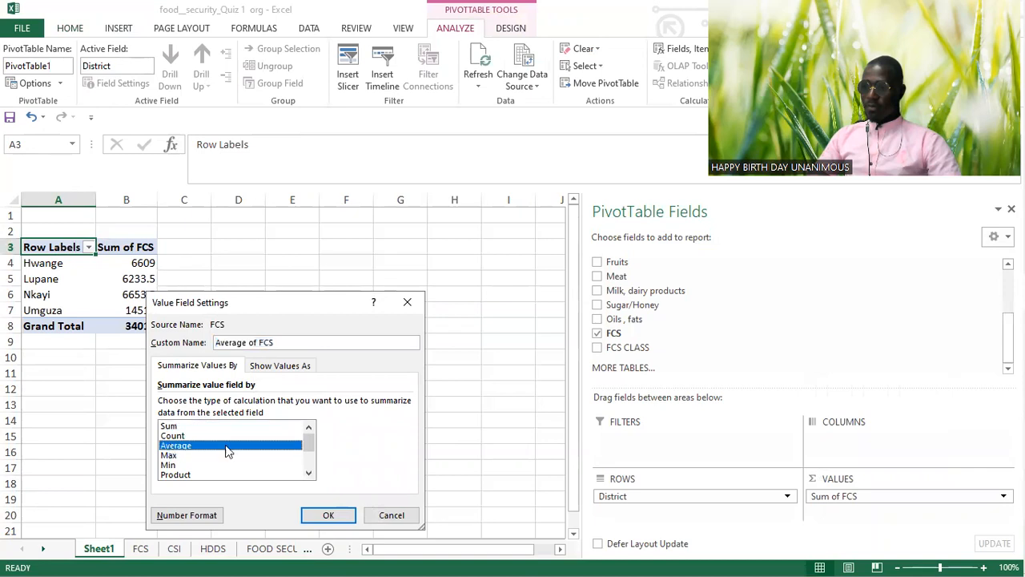
pyautogui.click(310, 517)
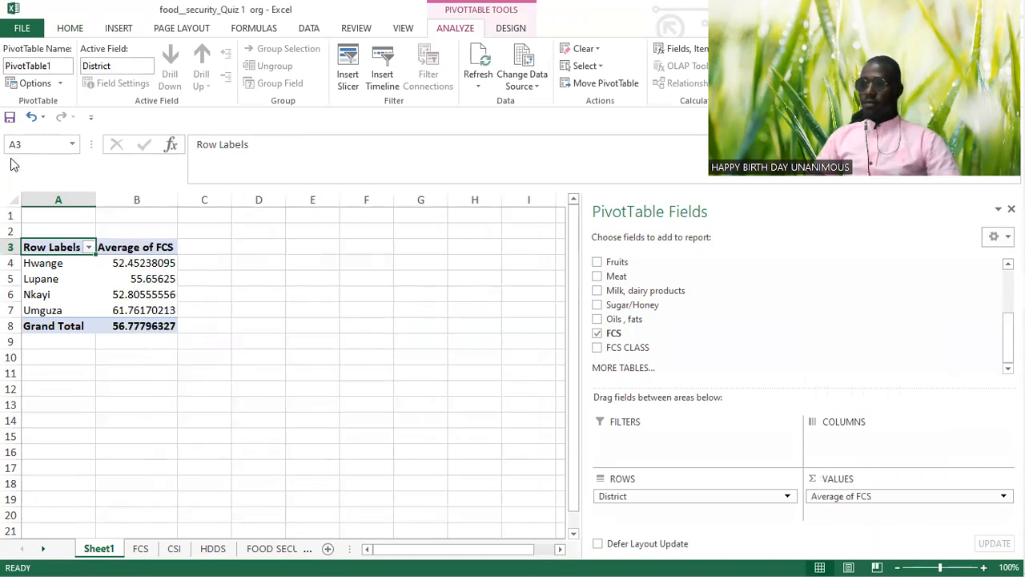
# Step: Review the district averages and insert a Clustered Column PivotChart of them
pyautogui.click(104, 294)
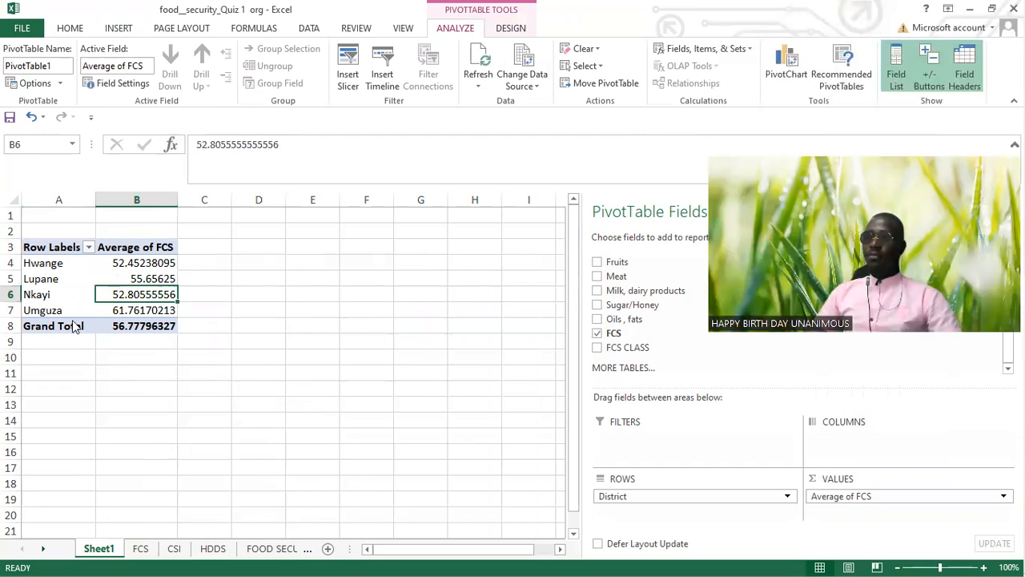
pyautogui.click(39, 278)
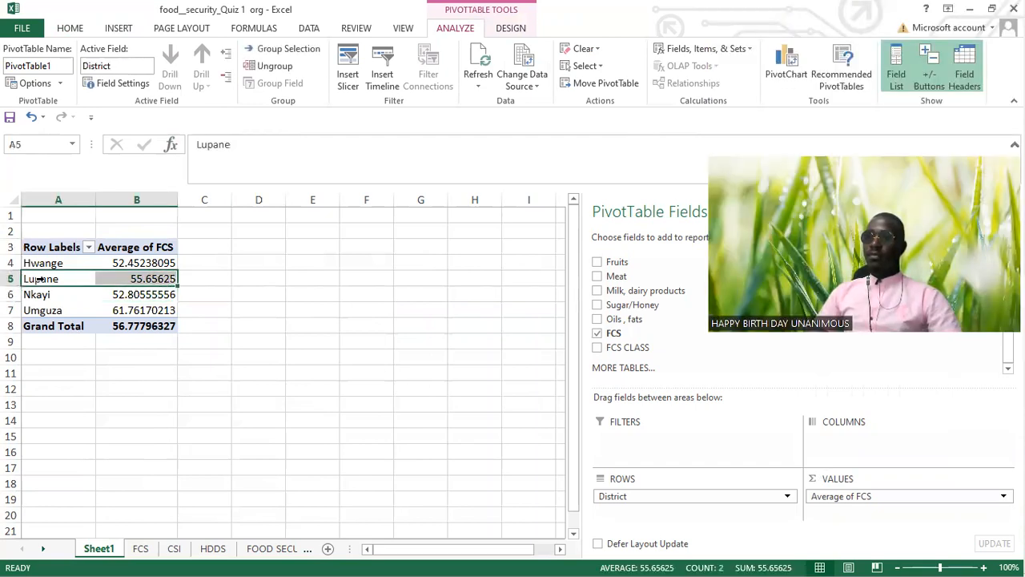
pyautogui.click(135, 290)
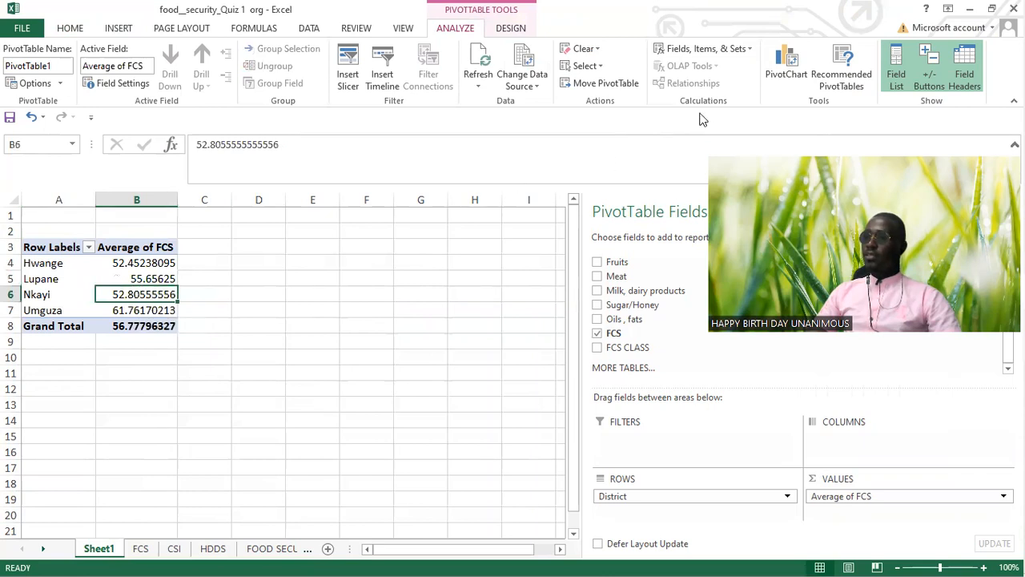
pyautogui.click(787, 68)
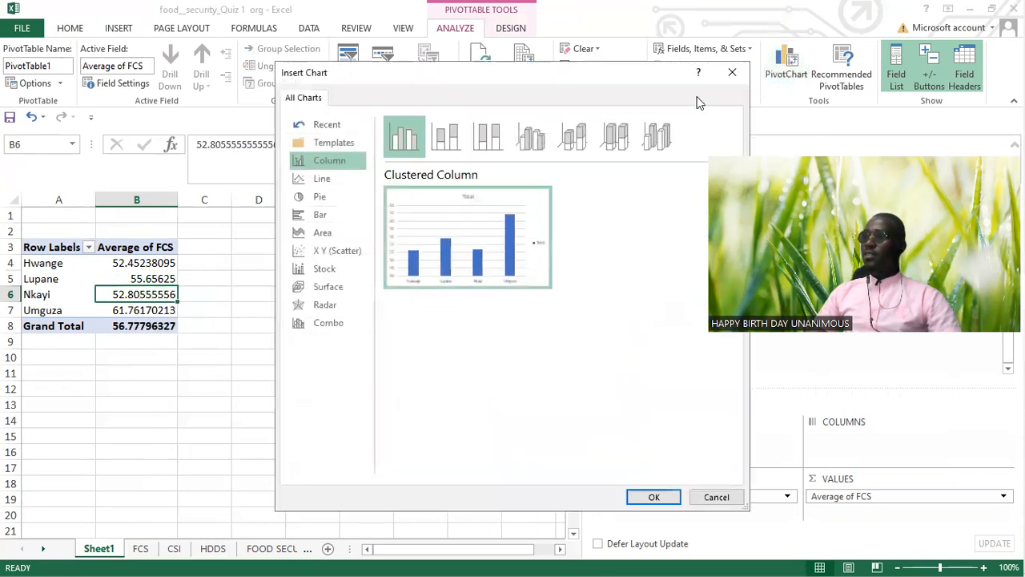
pyautogui.click(655, 497)
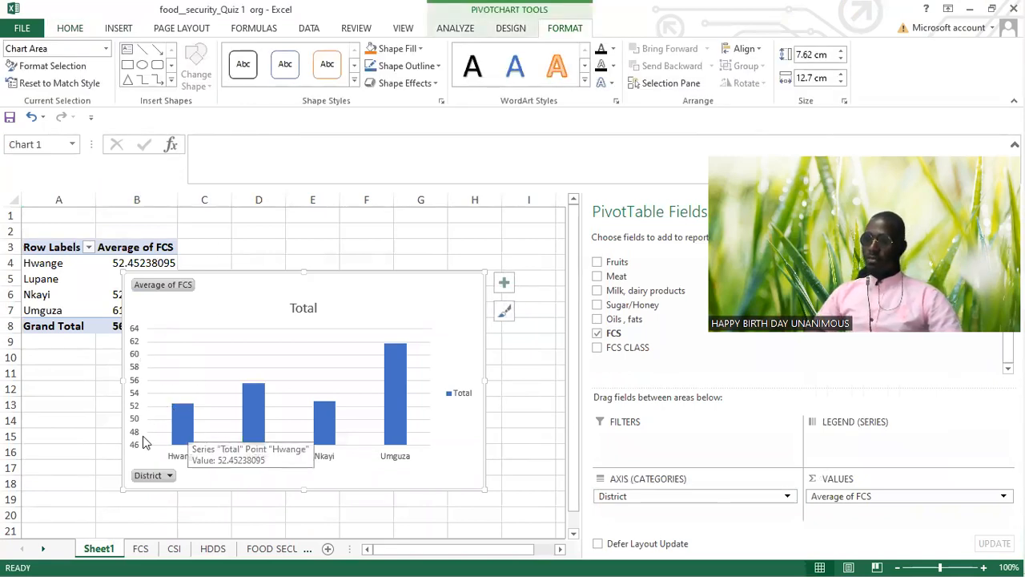
# Step: Add data labels and axis titles to the PivotChart
pyautogui.moveTo(183, 430)
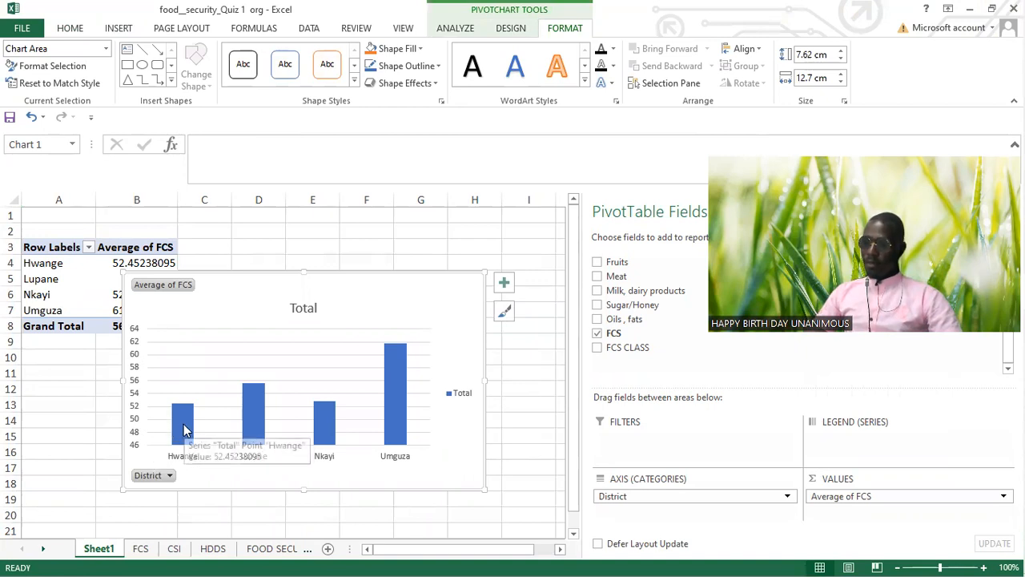
pyautogui.click(505, 283)
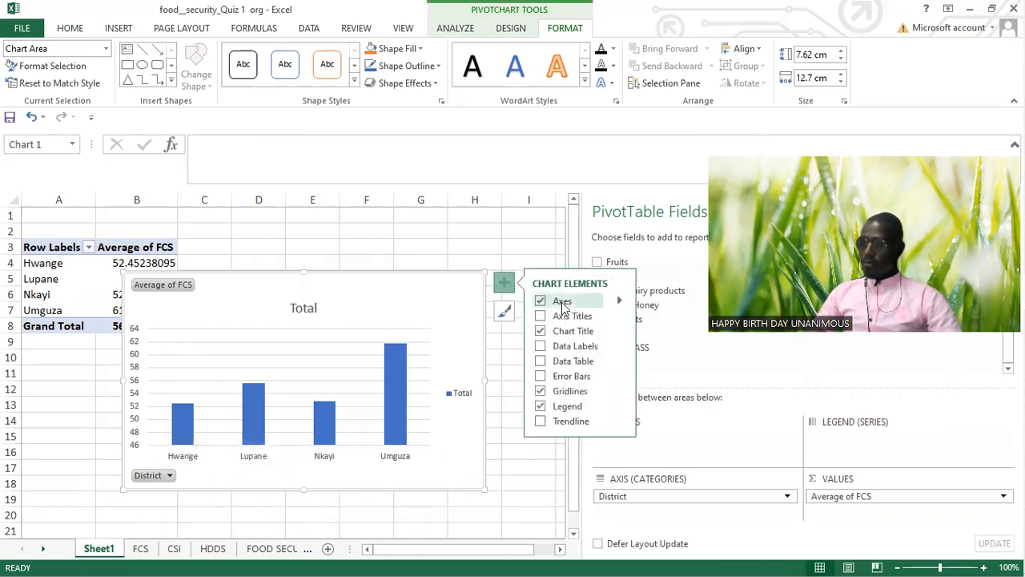
pyautogui.click(570, 346)
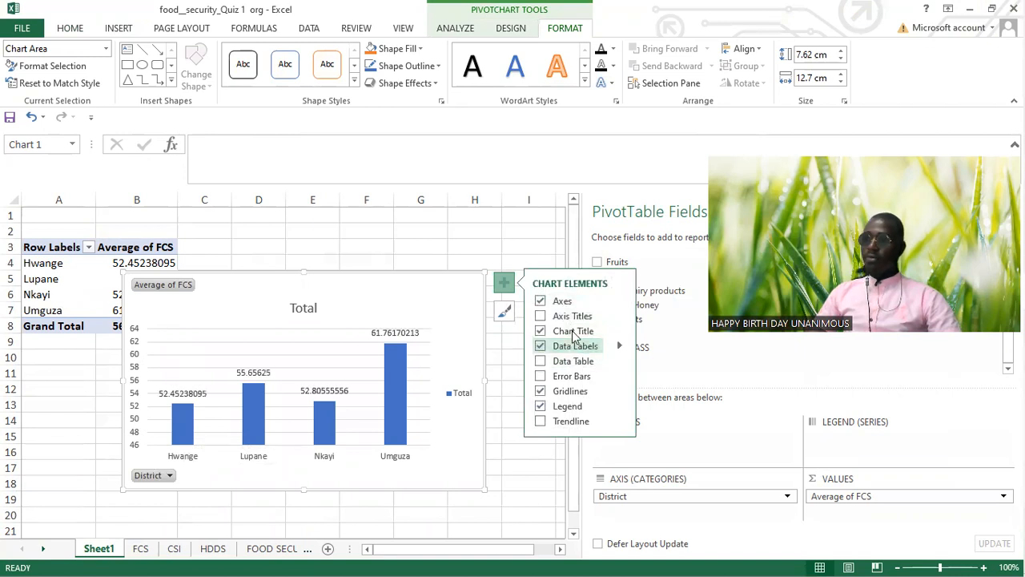
pyautogui.click(561, 316)
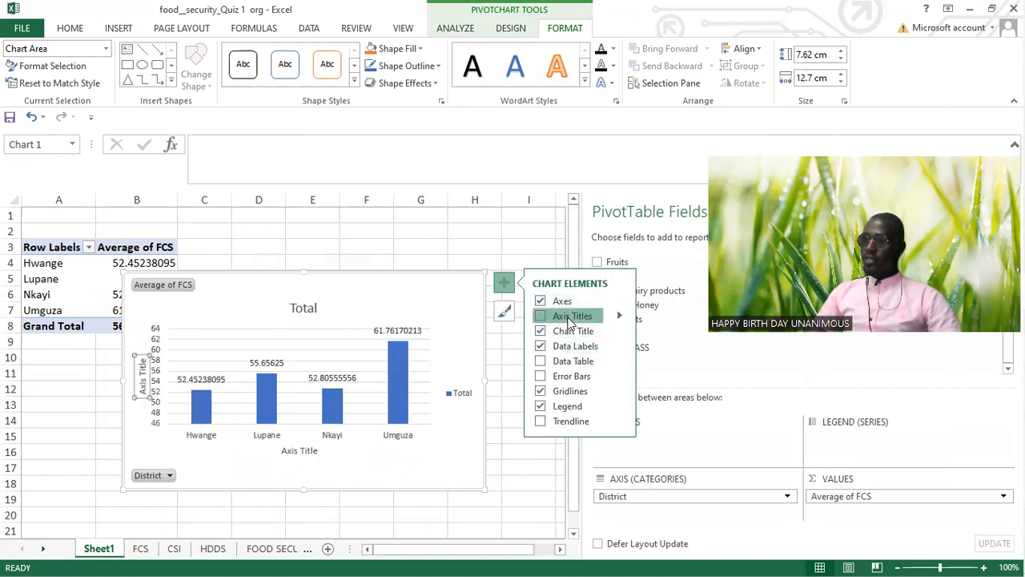
# Step: Replace the vertical axis title with "fcse" and the horizontal axis title with "districts"
pyautogui.click(141, 360)
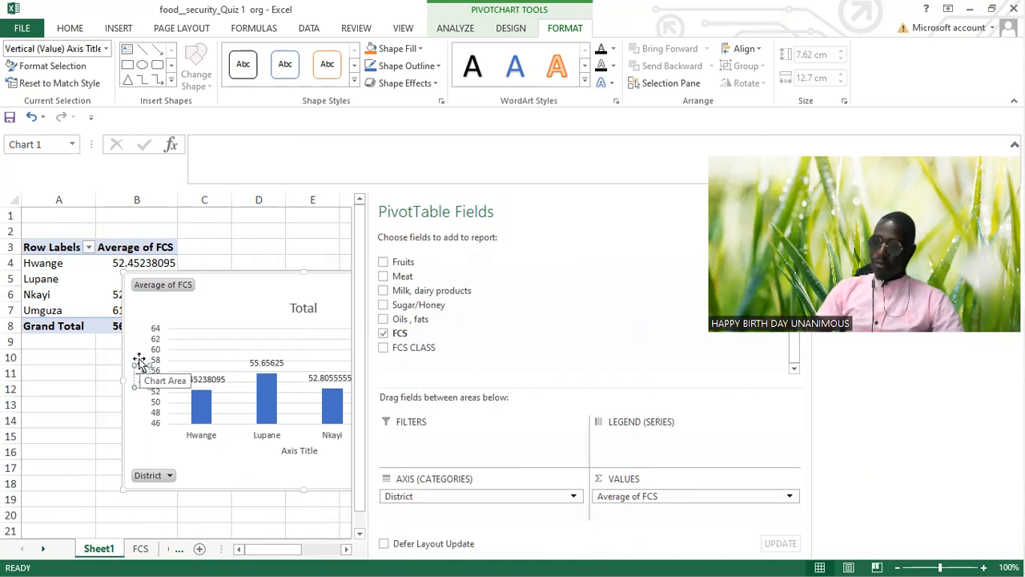
pyautogui.click(292, 453)
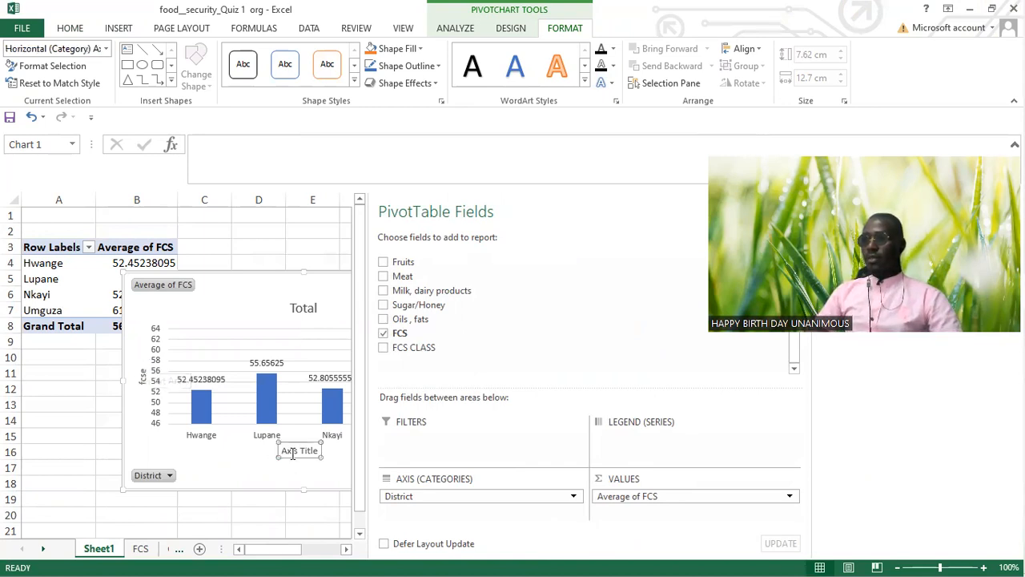
pyautogui.press('BackSpace')
pyautogui.press('BackSpace')
pyautogui.press('BackSpace')
pyautogui.press('BackSpace')
pyautogui.press('BackSpace')
pyautogui.press('BackSpace')
pyautogui.press('BackSpace')
pyautogui.press('BackSpace')
pyautogui.press('BackSpace')
pyautogui.press('BackSpace')
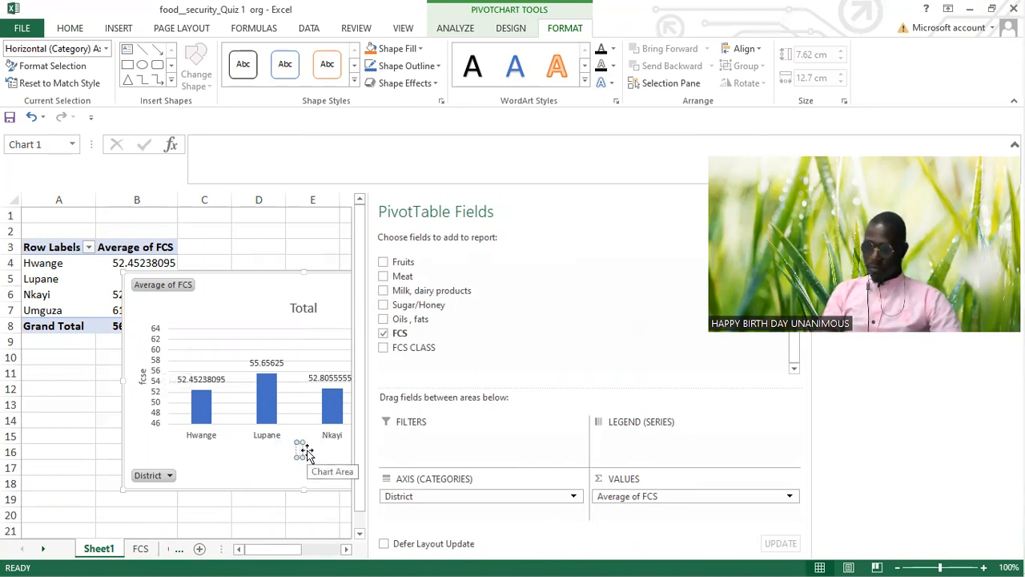
pyautogui.write('districts')
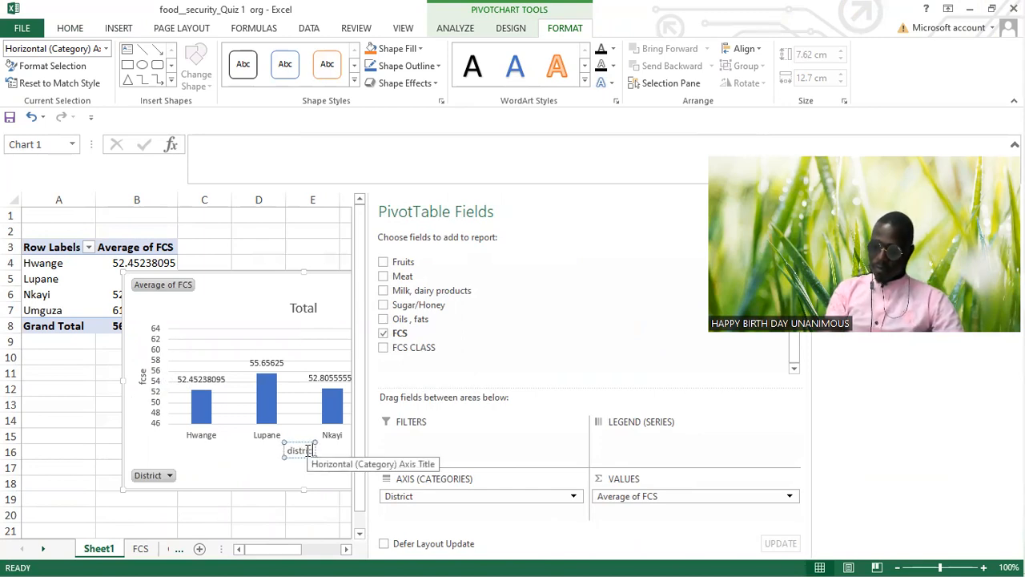
pyautogui.click(235, 464)
# Step: Narrow the PivotTable Fields pane to uncover the whole chart, and move the chart up so its upper edge sits at row 2
pyautogui.moveTo(294, 321); pyautogui.dragTo(295, 324)
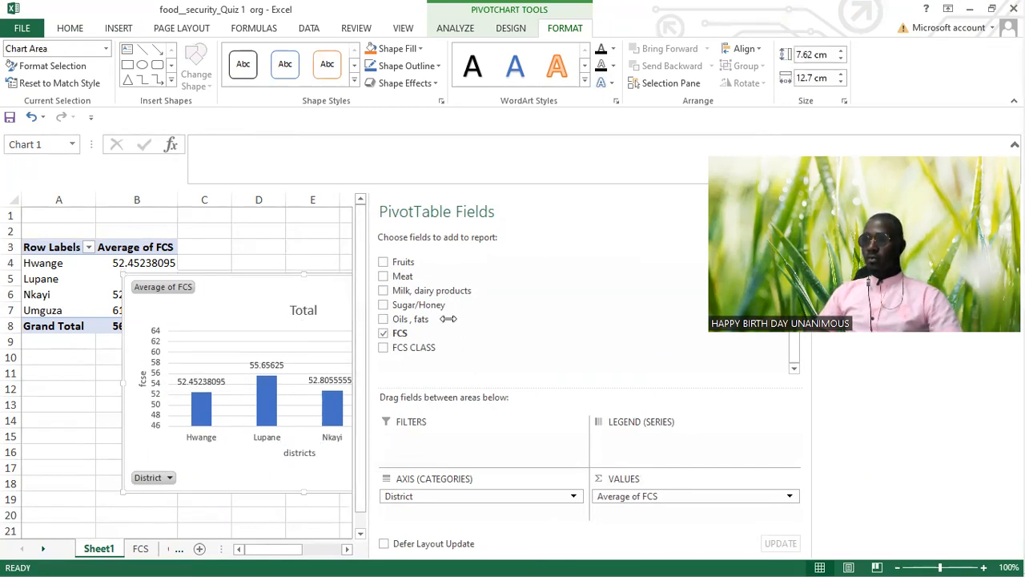
pyautogui.moveTo(365, 318); pyautogui.dragTo(580, 319)
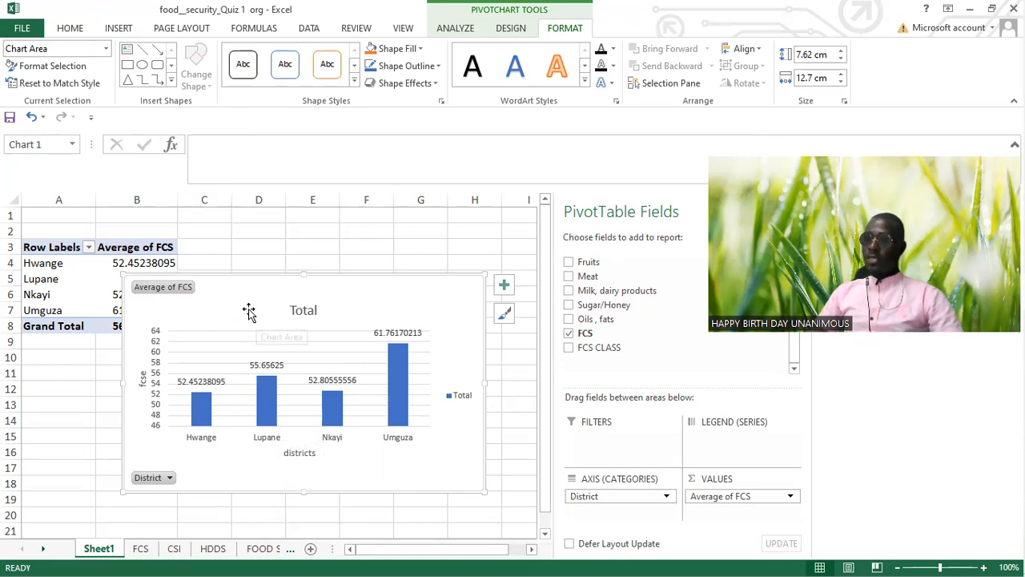
pyautogui.moveTo(241, 286); pyautogui.dragTo(260, 240)
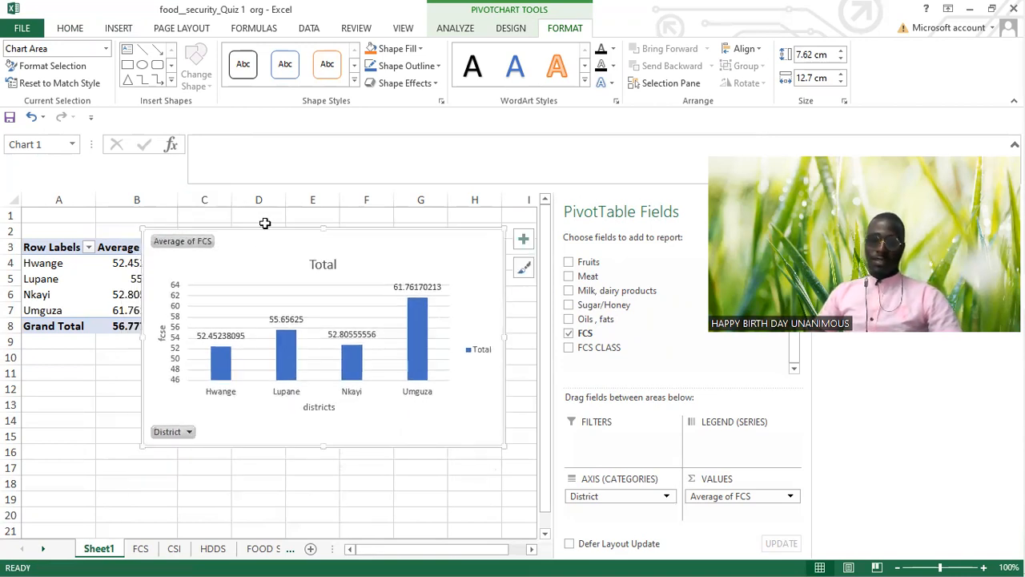